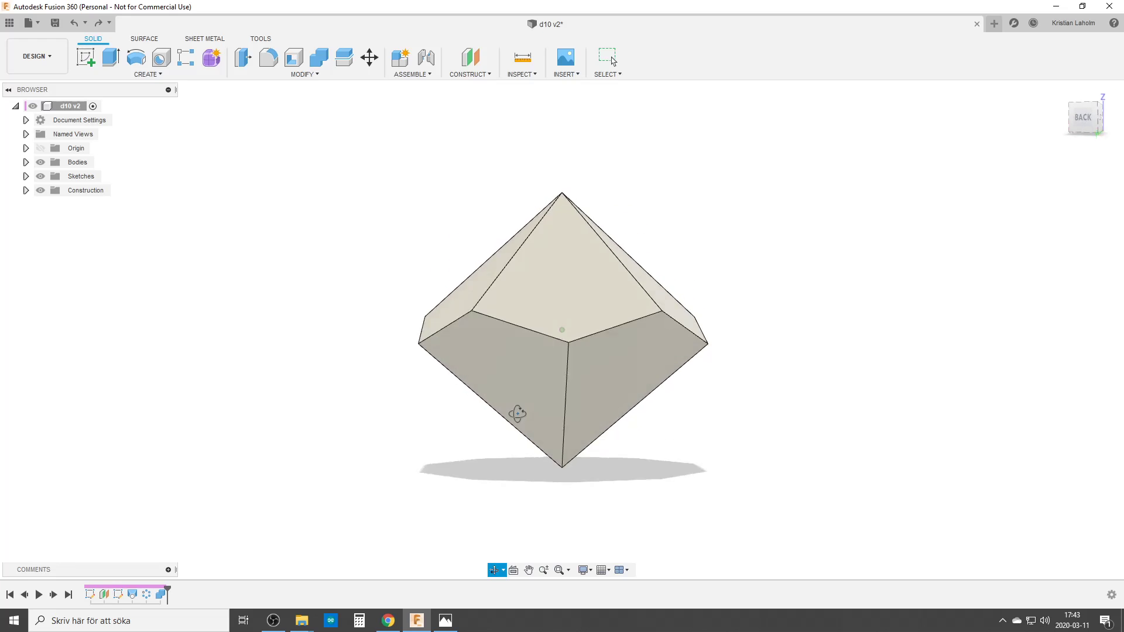
Step: Open the Photos app to show the reference photo of a blue d10 die held in calipers
{"action": "left_click", "coordinate": [448, 624]}
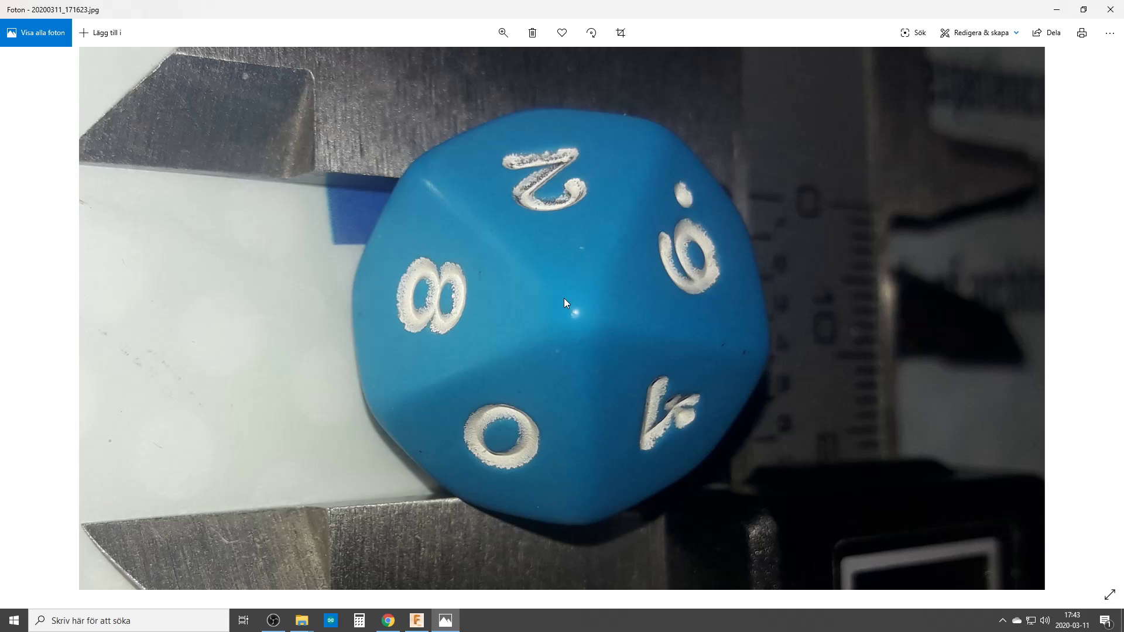
Step: Advance to the next photo, showing the blue d10 from the side between caliper jaws
{"action": "key", "text": "Right"}
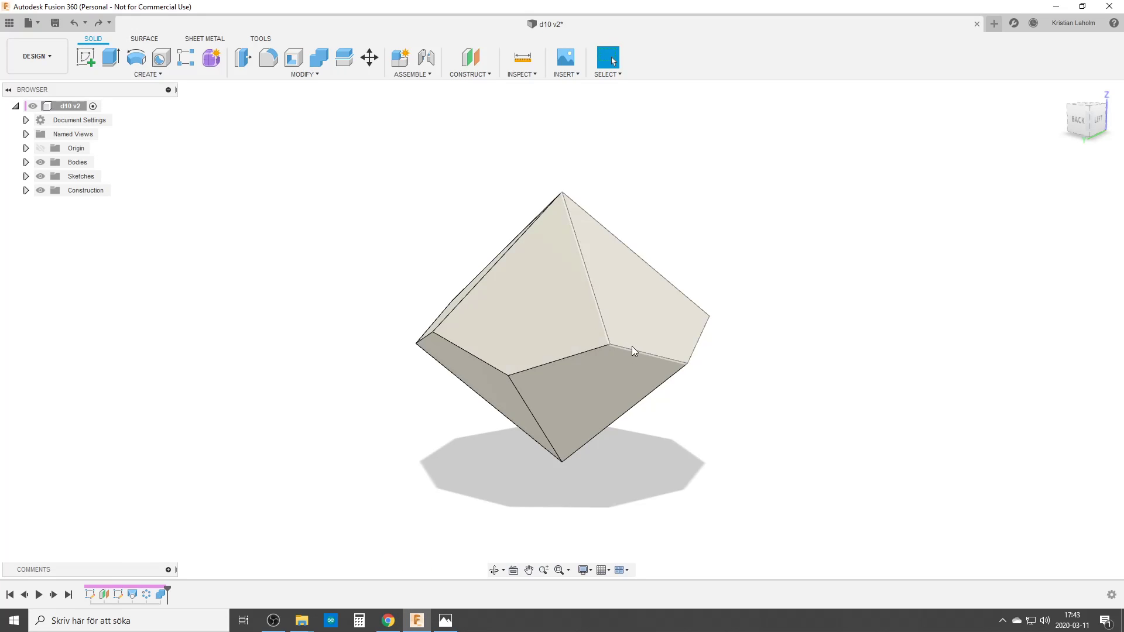
Step: Orbit the d10 v2 body in Fusion 360 to view its faces from another side
{"action": "middle_click_drag", "start_coordinate": [631, 345], "coordinate": [569, 305], "text": "shift"}
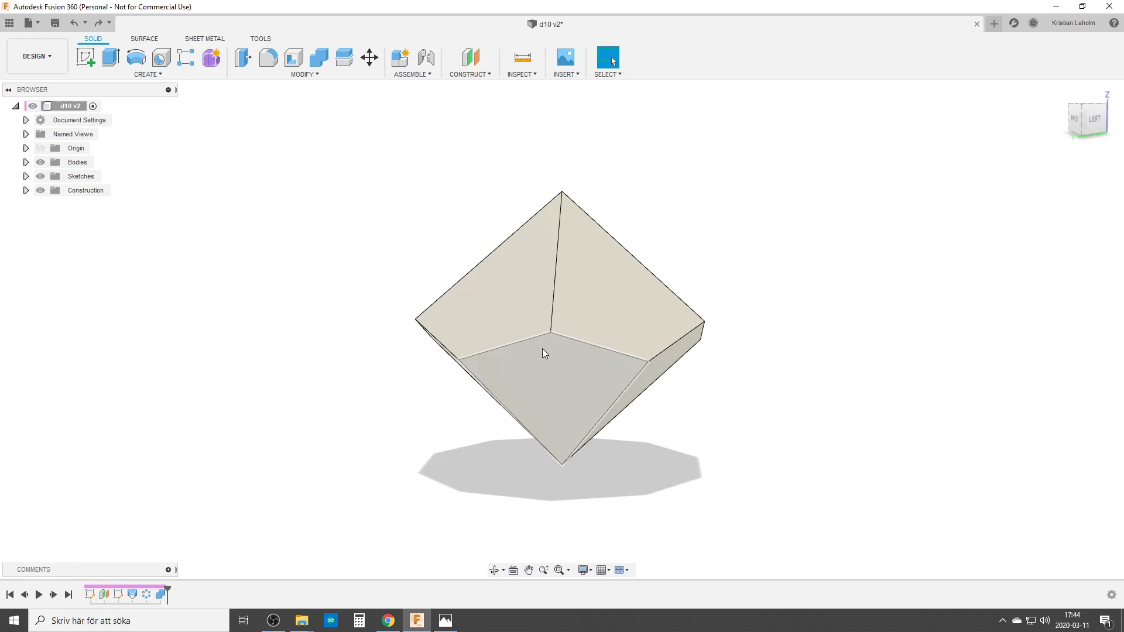
Step: Start a new design with a sketch on the XZ plane and draw a vertical line
{"action": "left_click", "coordinate": [995, 24]}
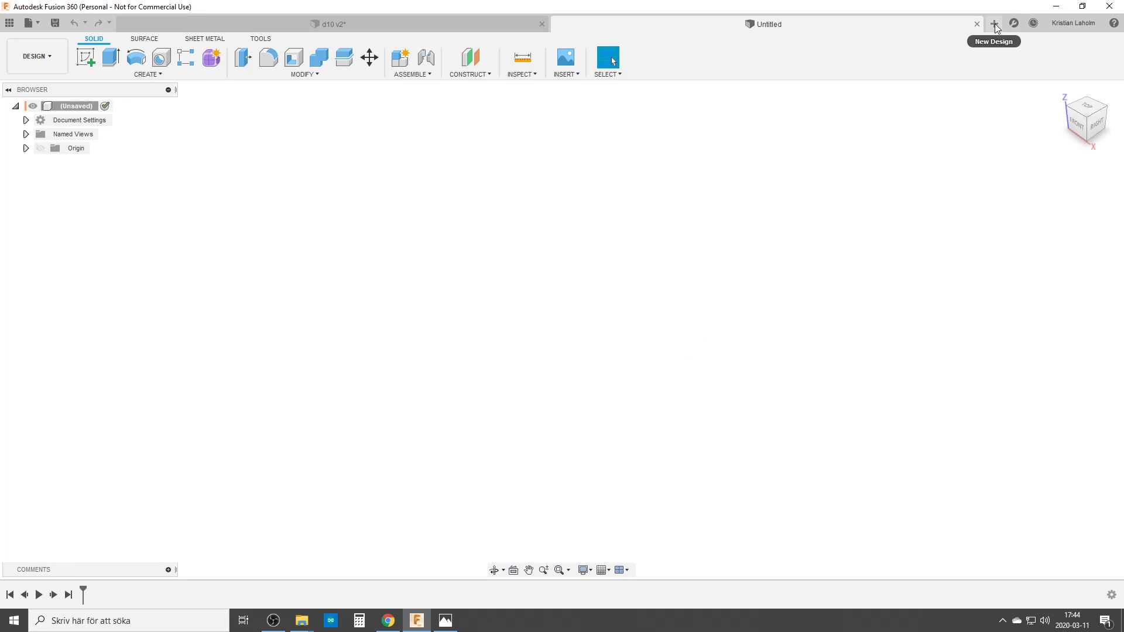
{"action": "left_click", "coordinate": [85, 57]}
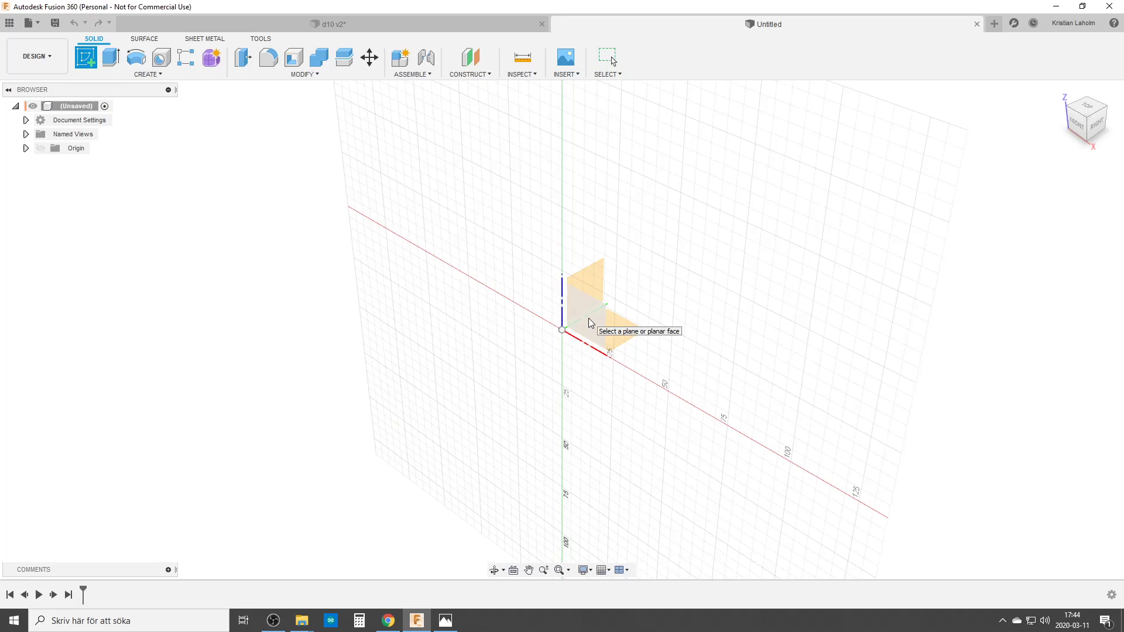
{"action": "left_click", "coordinate": [588, 317]}
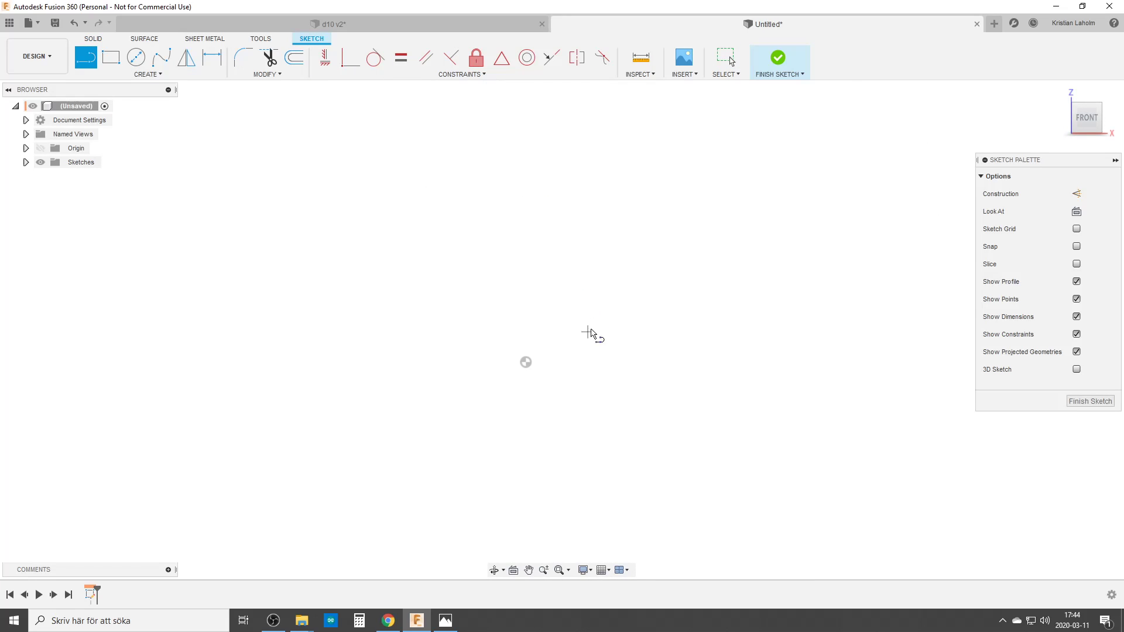
{"action": "left_click", "coordinate": [597, 314]}
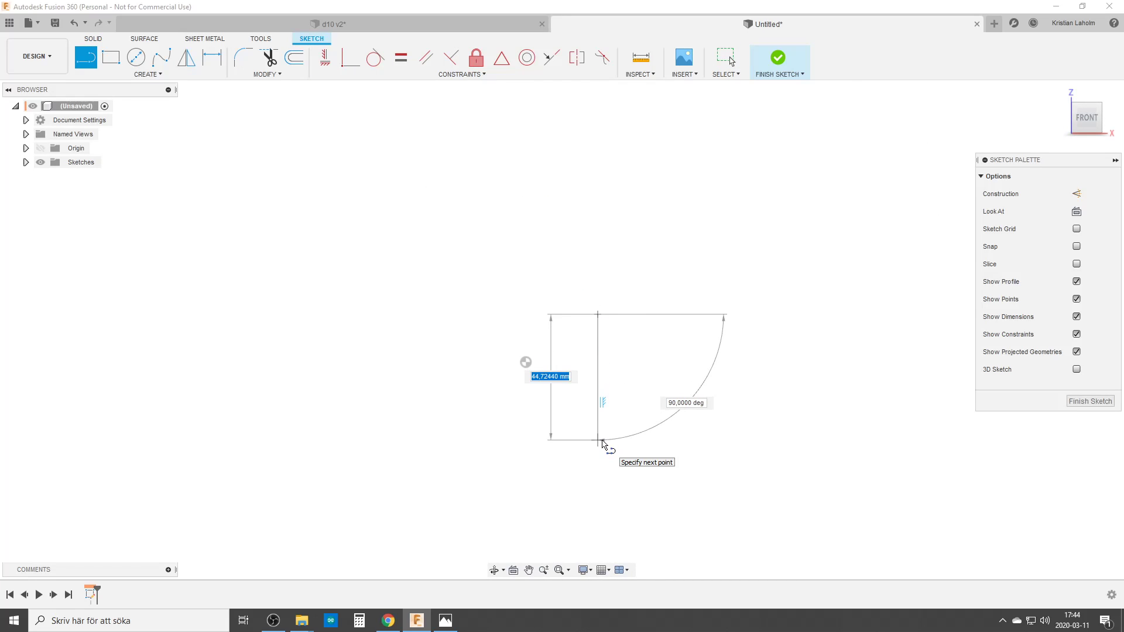
{"action": "left_click", "coordinate": [598, 440]}
{"action": "key", "text": "Escape"}
Step: Centre the vertical line on the origin with a MidPoint constraint and dimension it 22 mm
{"action": "left_click", "coordinate": [605, 373]}
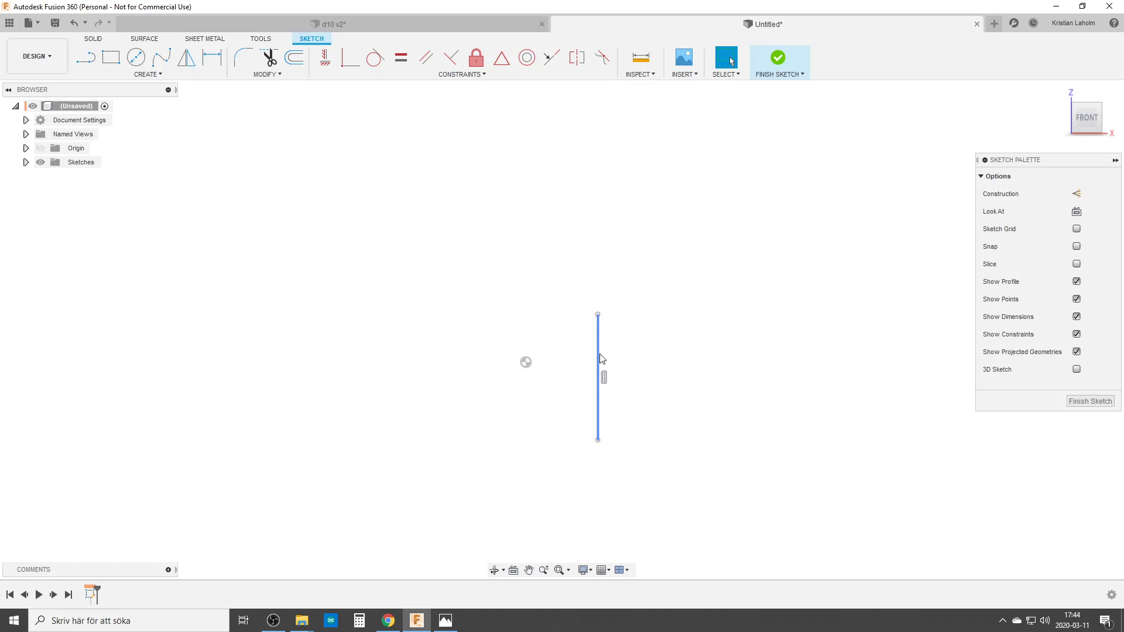
{"action": "left_click", "coordinate": [504, 61]}
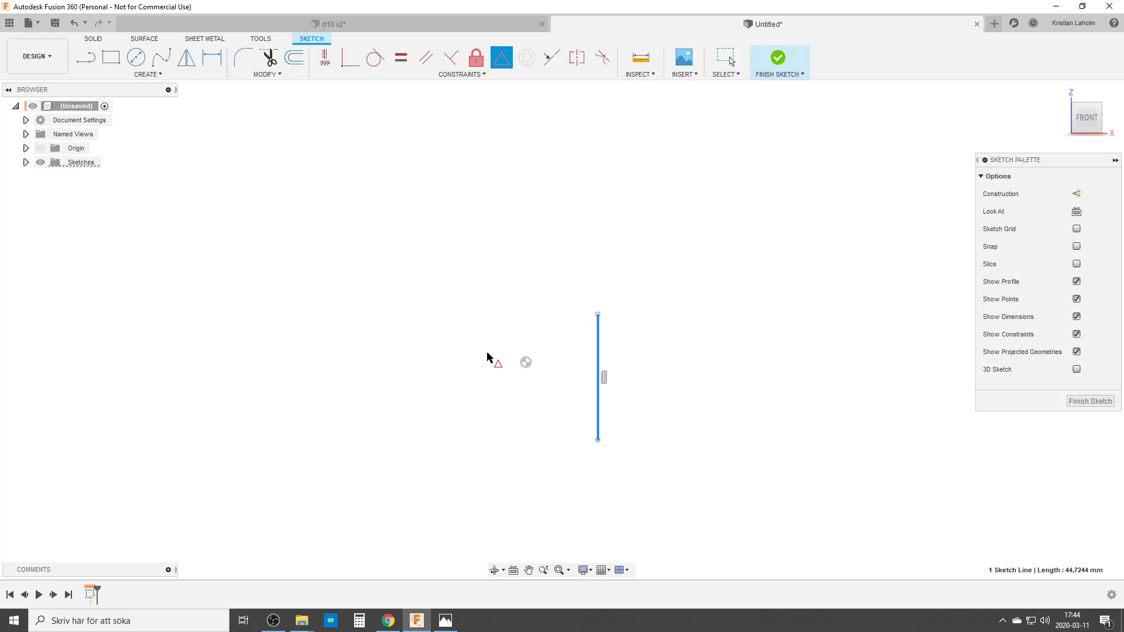
{"action": "left_click", "coordinate": [526, 362]}
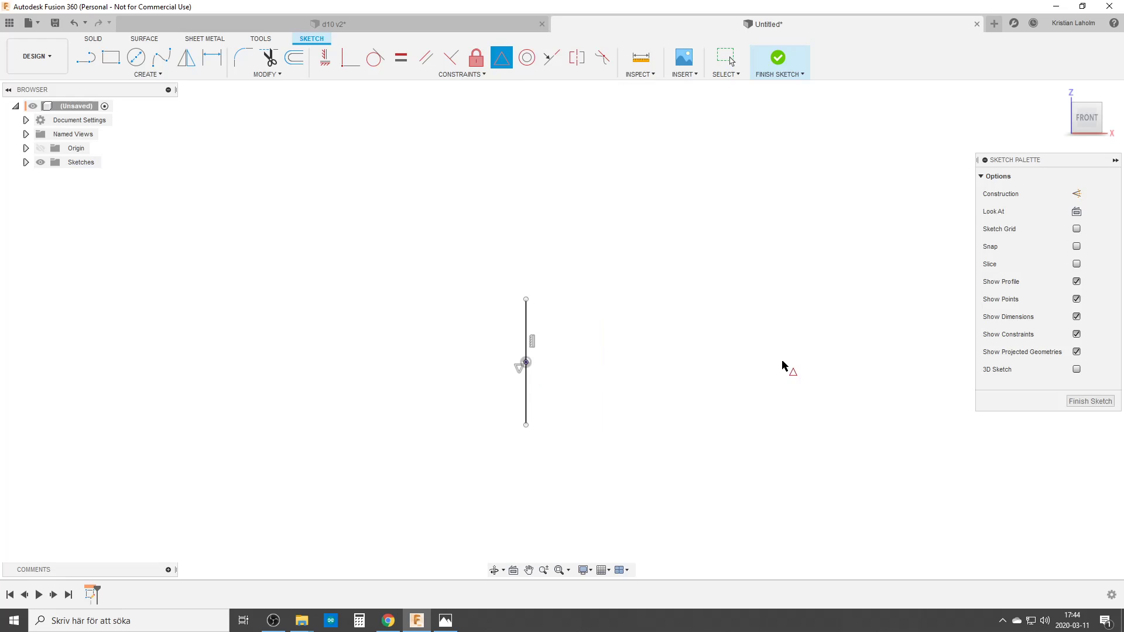
{"action": "key", "text": "d"}
{"action": "left_click", "coordinate": [524, 338]}
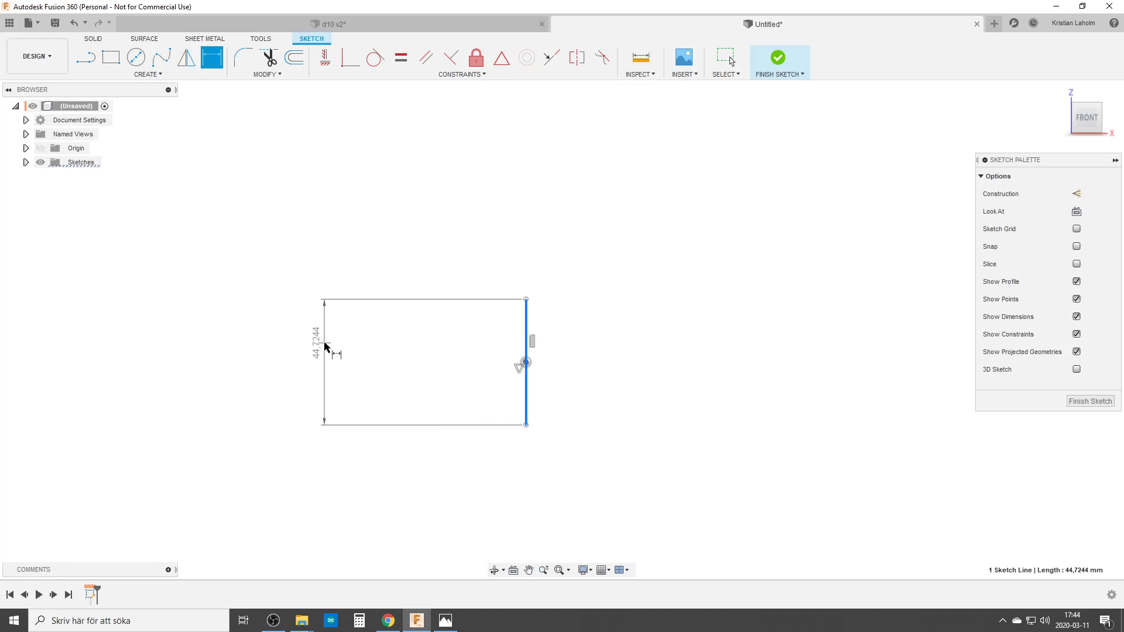
{"action": "left_click", "coordinate": [325, 346]}
{"action": "type", "text": "22"}
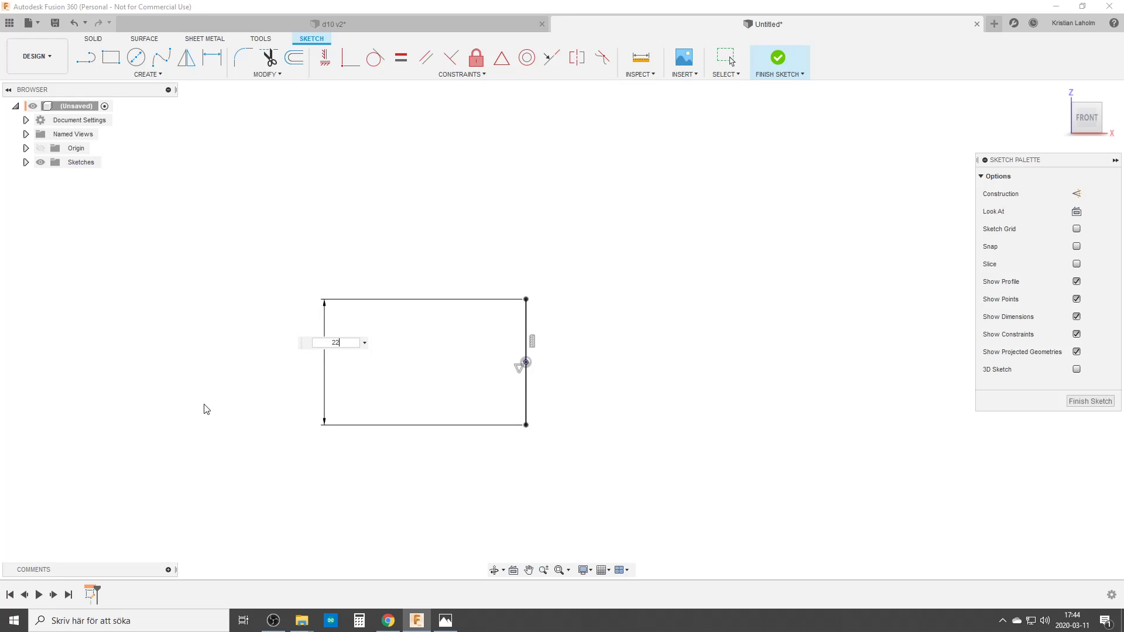
{"action": "key", "text": "Return"}
{"action": "scroll", "coordinate": [444, 392], "scroll_direction": "up", "scroll_amount": 3}
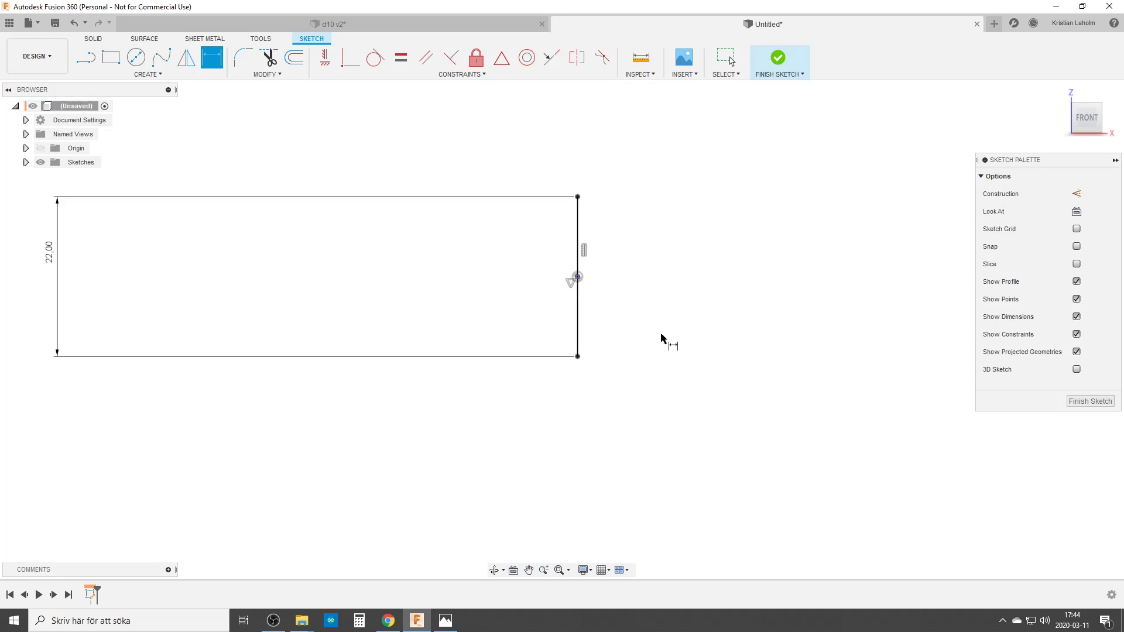
Step: Draw a diagonal line from the vertical line's top end down to the right
{"action": "key", "text": "l"}
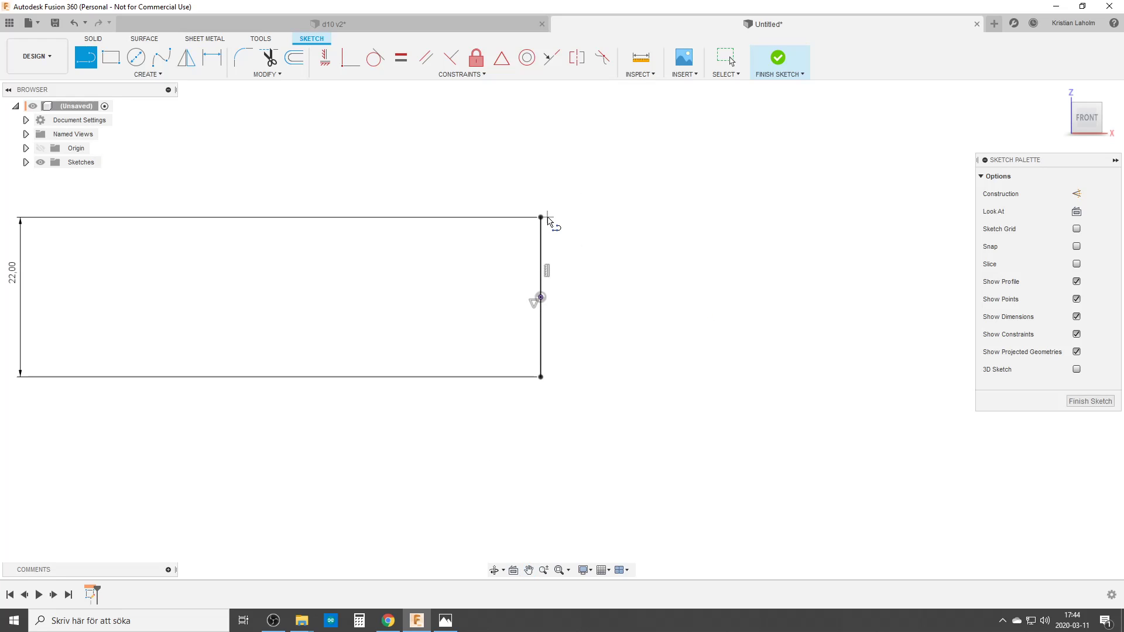
{"action": "left_click", "coordinate": [541, 218]}
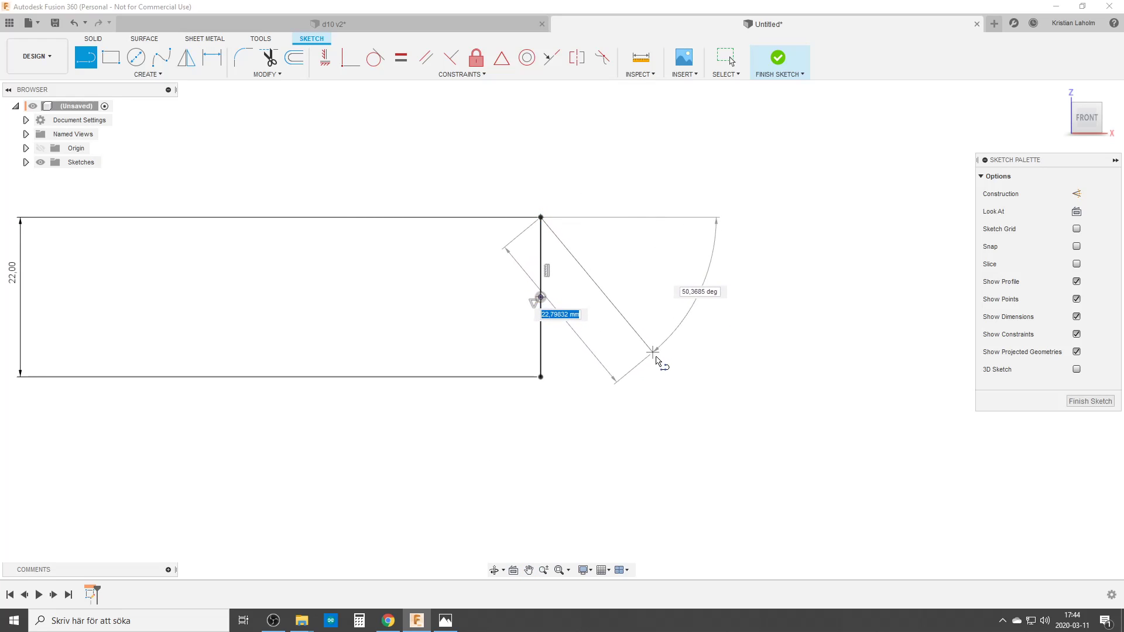
{"action": "left_click", "coordinate": [701, 385]}
{"action": "key", "text": "Escape"}
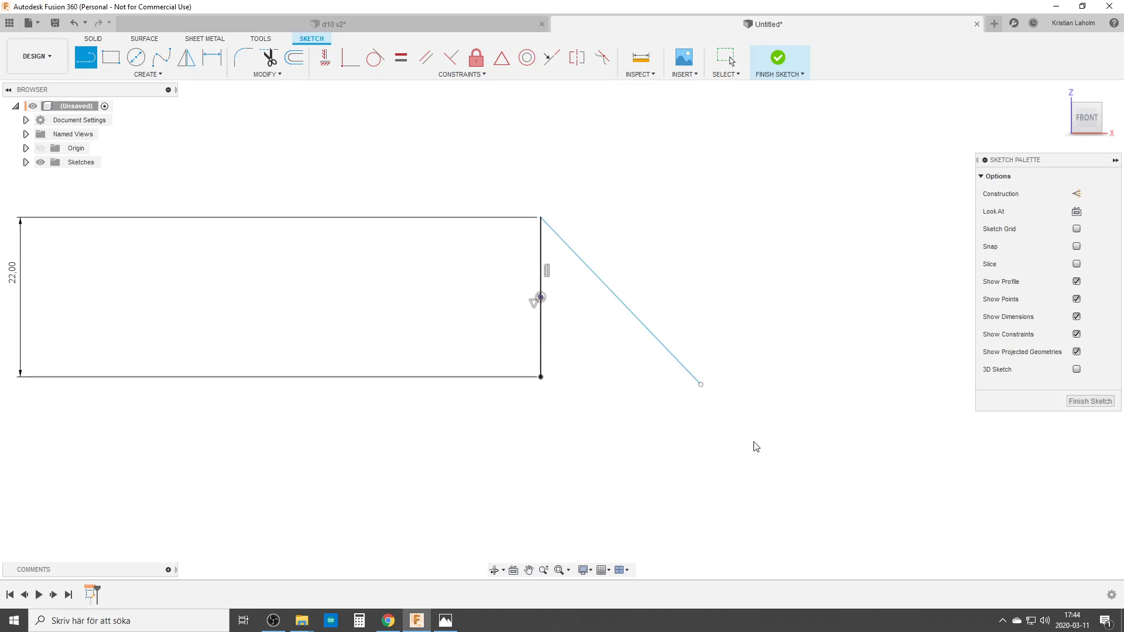
Step: Align the diagonal's lower end horizontally with the vertical line's bottom endpoint
{"action": "key", "text": "Escape"}
{"action": "left_click", "coordinate": [324, 57]}
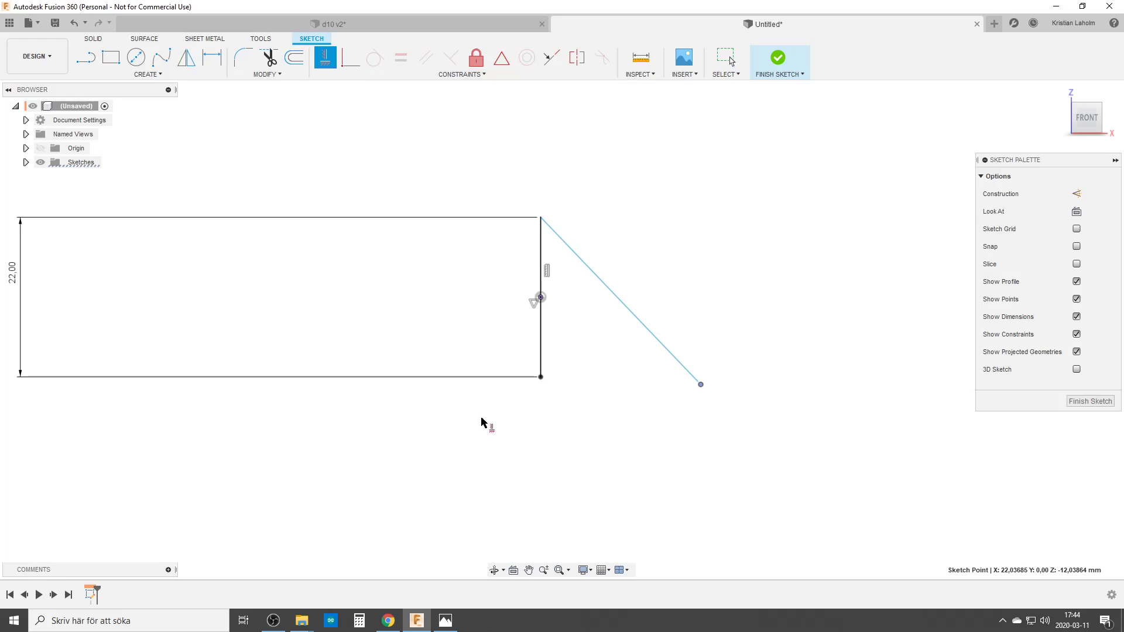
{"action": "left_click", "coordinate": [541, 378]}
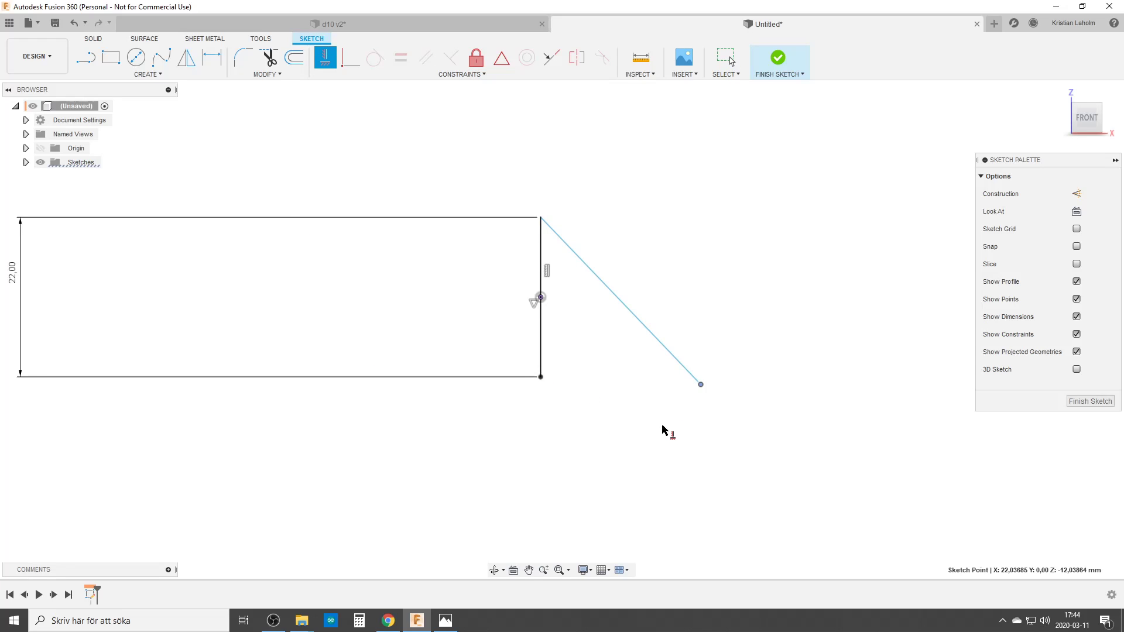
{"action": "left_click", "coordinate": [702, 386]}
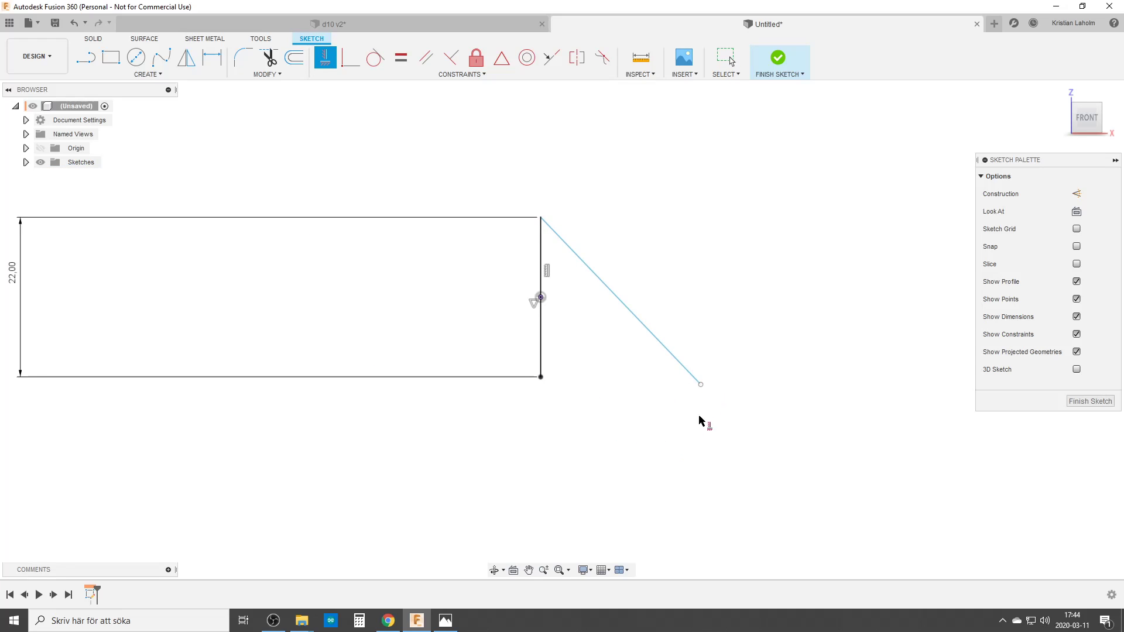
{"action": "left_click", "coordinate": [702, 385]}
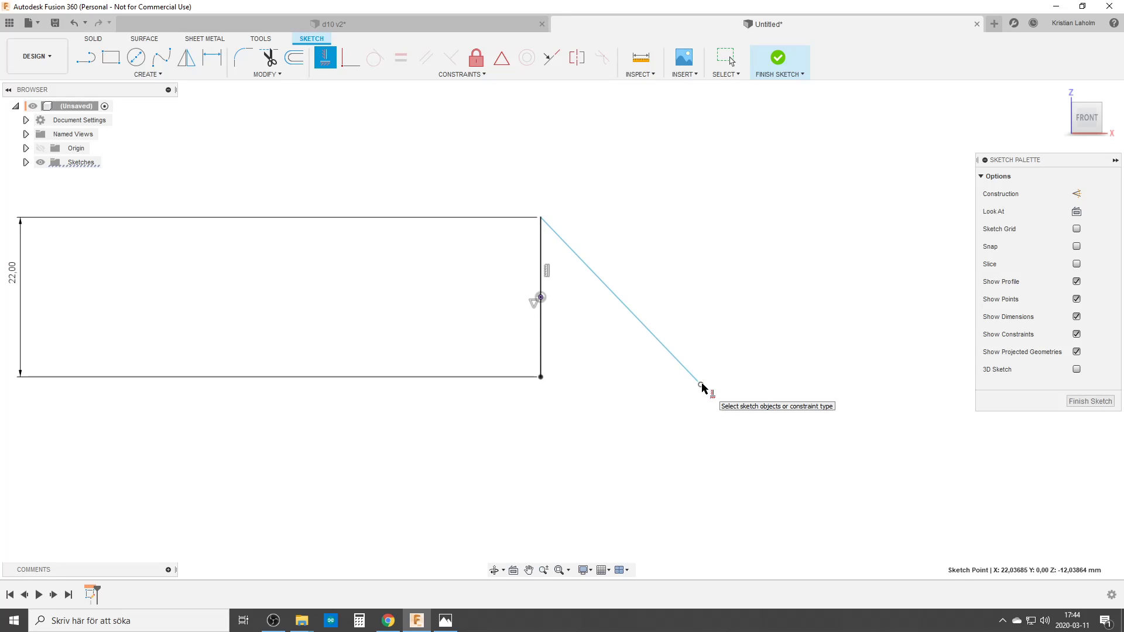
{"action": "left_click", "coordinate": [690, 405]}
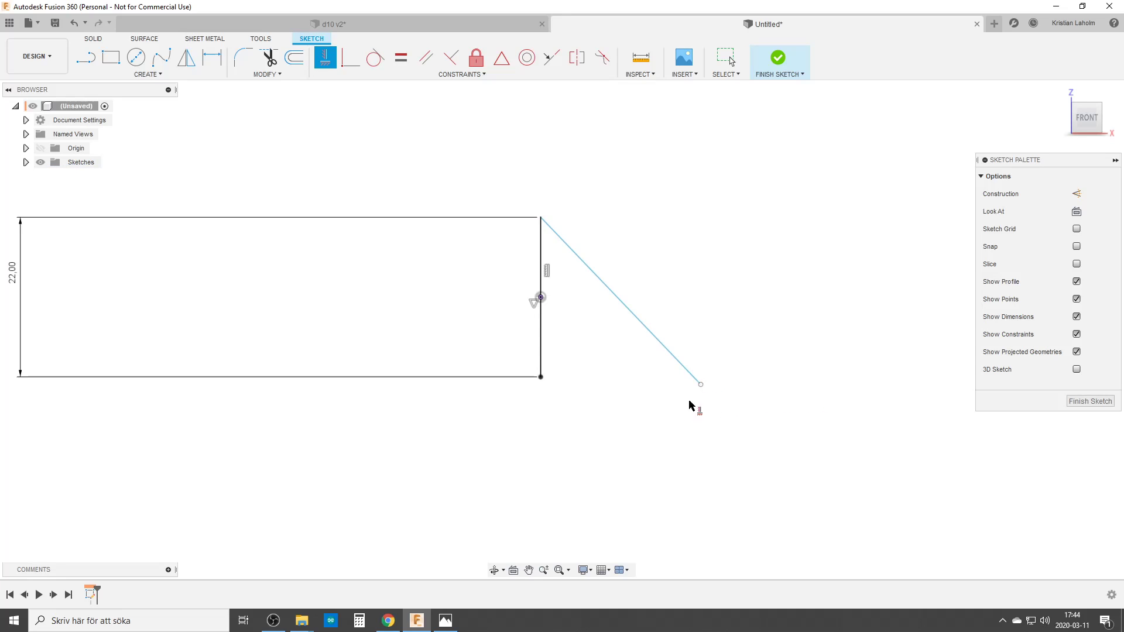
{"action": "left_click", "coordinate": [540, 379]}
{"action": "mouse_move", "coordinate": [701, 384]}
{"action": "left_mouse_down"}
{"action": "mouse_move", "coordinate": [702, 356]}
{"action": "mouse_move", "coordinate": [700, 369]}
{"action": "left_mouse_up"}
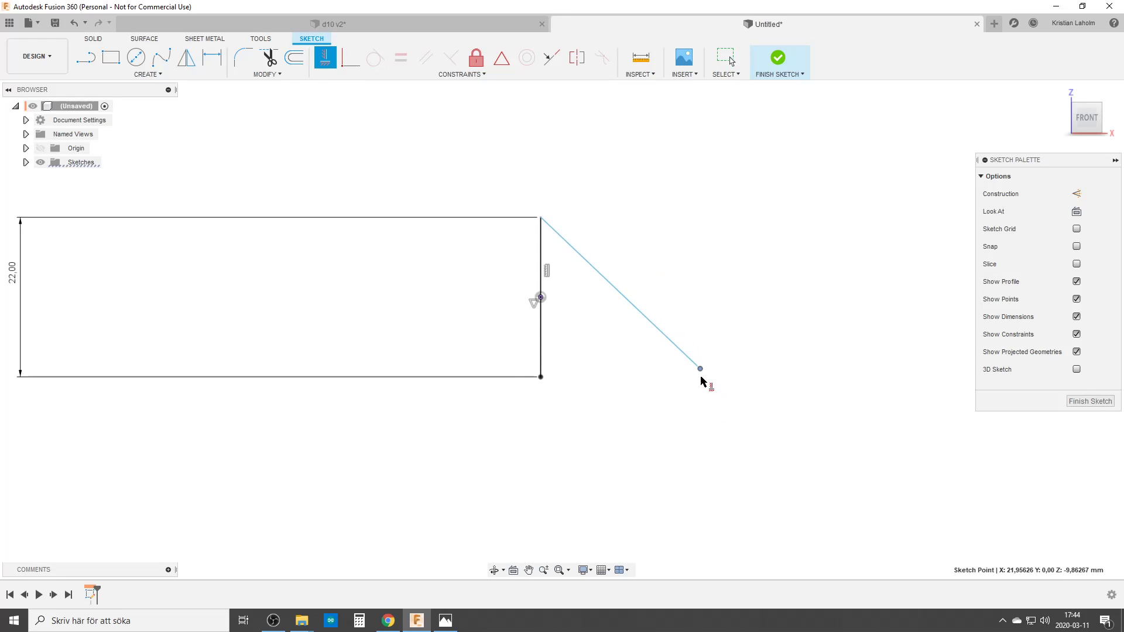
{"action": "left_click", "coordinate": [540, 378]}
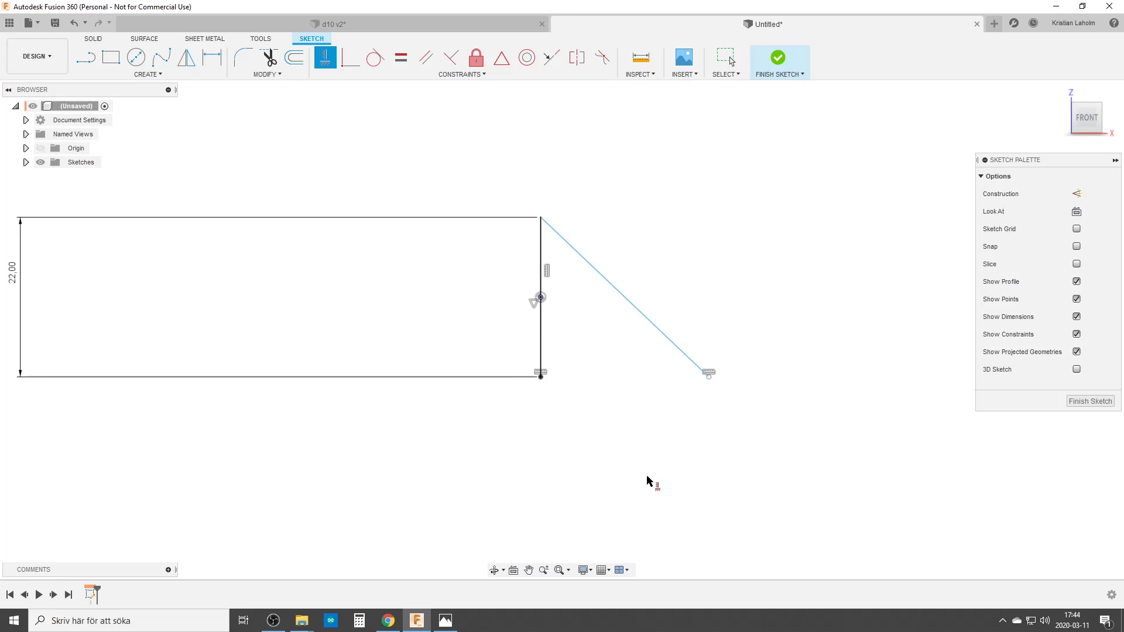
Step: Dimension the diagonal at 50° from the vertical line and finish the sketch
{"action": "key", "text": "d"}
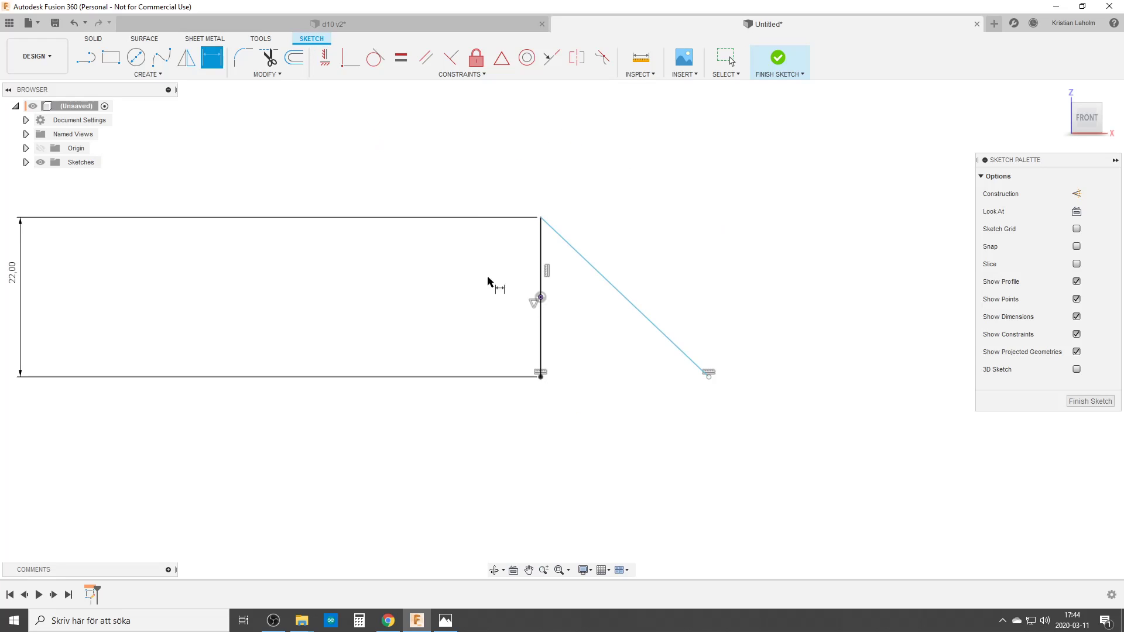
{"action": "left_click", "coordinate": [612, 287]}
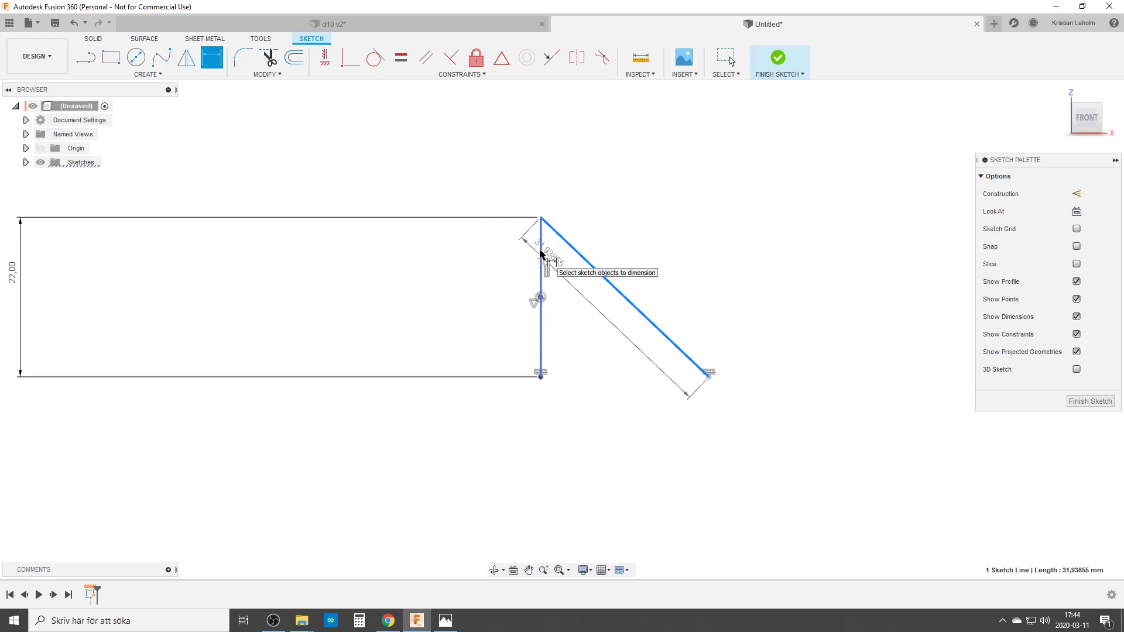
{"action": "left_click", "coordinate": [541, 248]}
{"action": "left_click", "coordinate": [502, 153]}
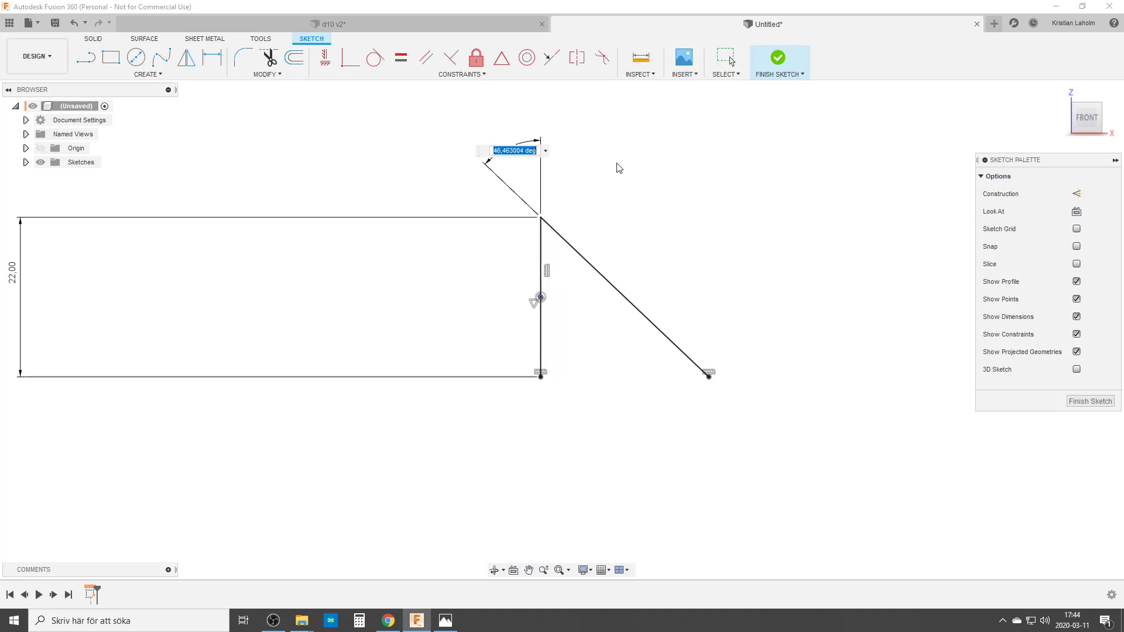
{"action": "type", "text": "50"}
{"action": "key", "text": "Return"}
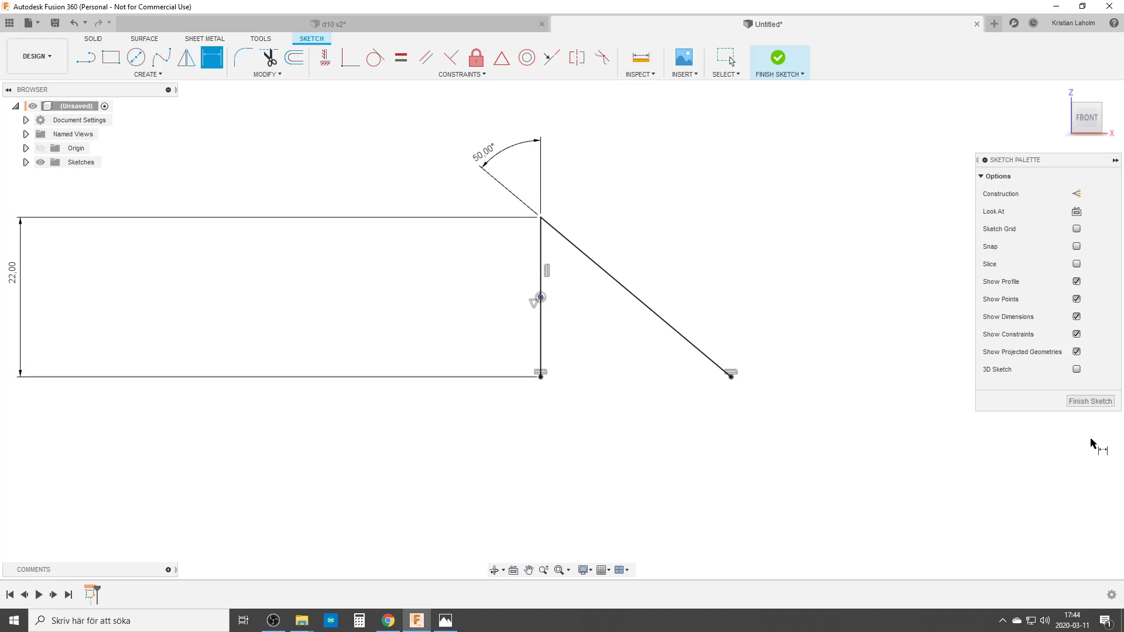
{"action": "left_click", "coordinate": [1090, 401]}
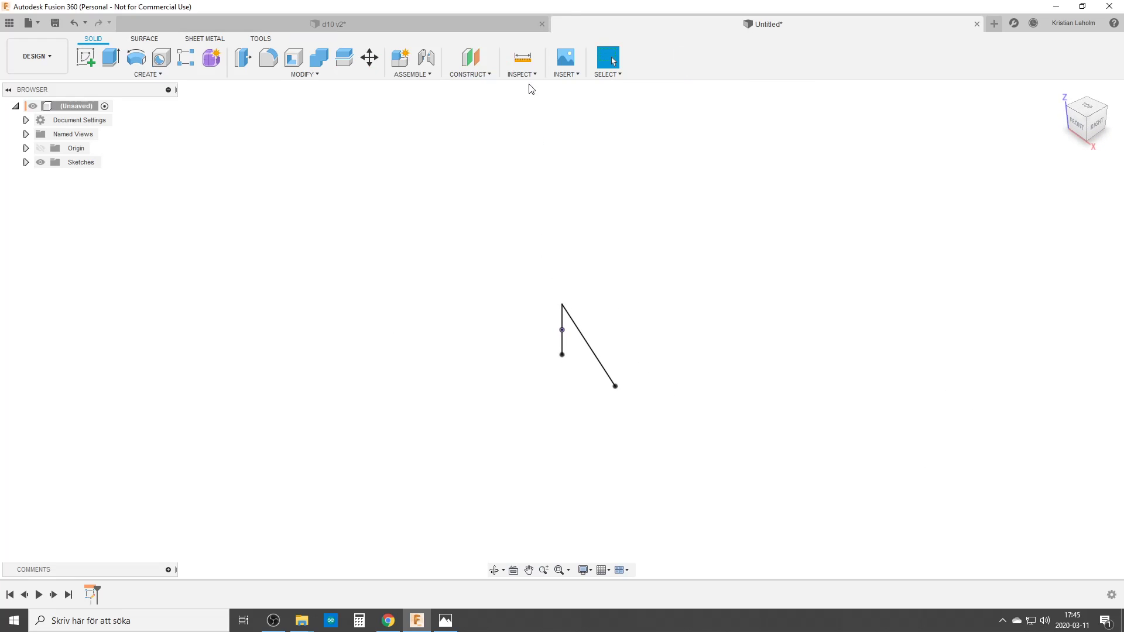
Step: Add an offset plane parallel to XY, extended To Object at the vertical line's lower endpoint
{"action": "left_click", "coordinate": [469, 57]}
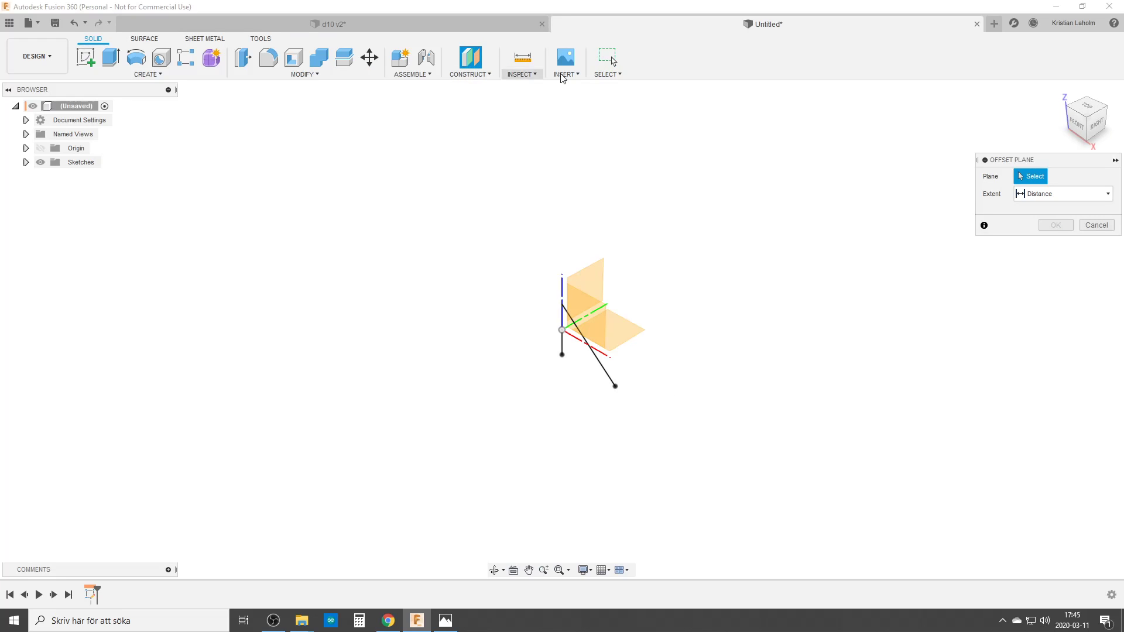
{"action": "left_click", "coordinate": [639, 343]}
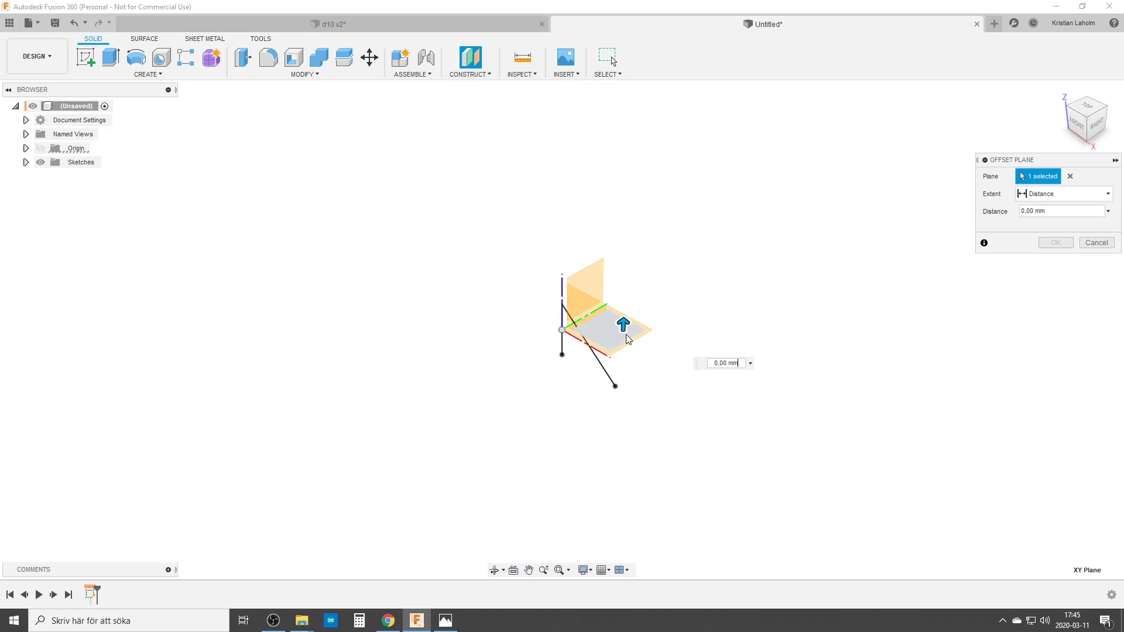
{"action": "left_click", "coordinate": [1082, 193]}
{"action": "left_click", "coordinate": [1042, 227]}
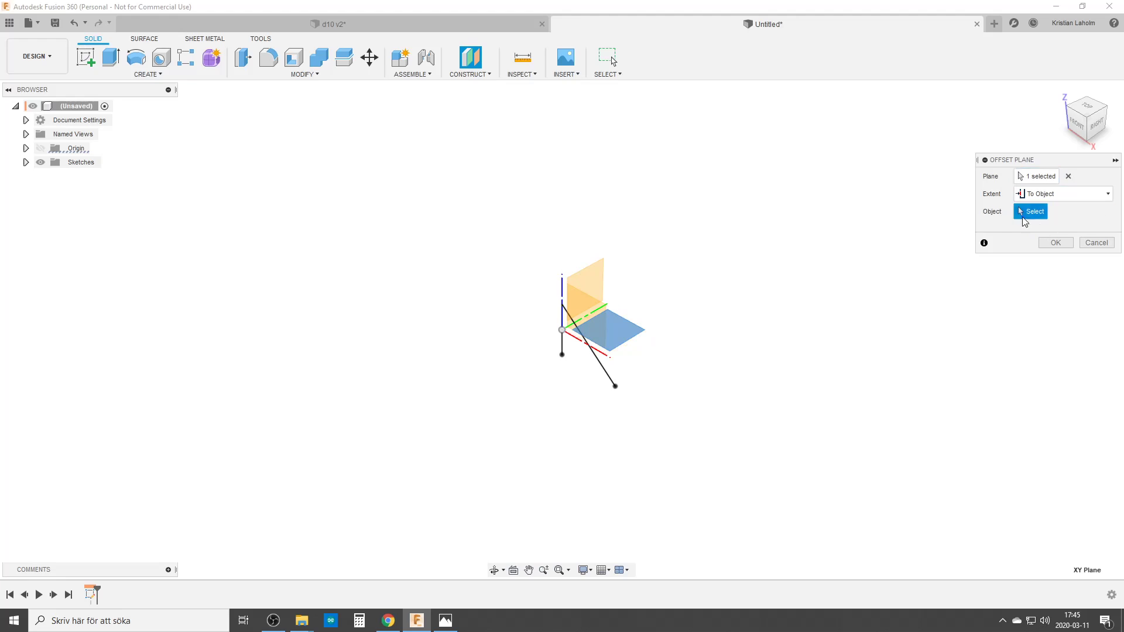
{"action": "left_click", "coordinate": [563, 355]}
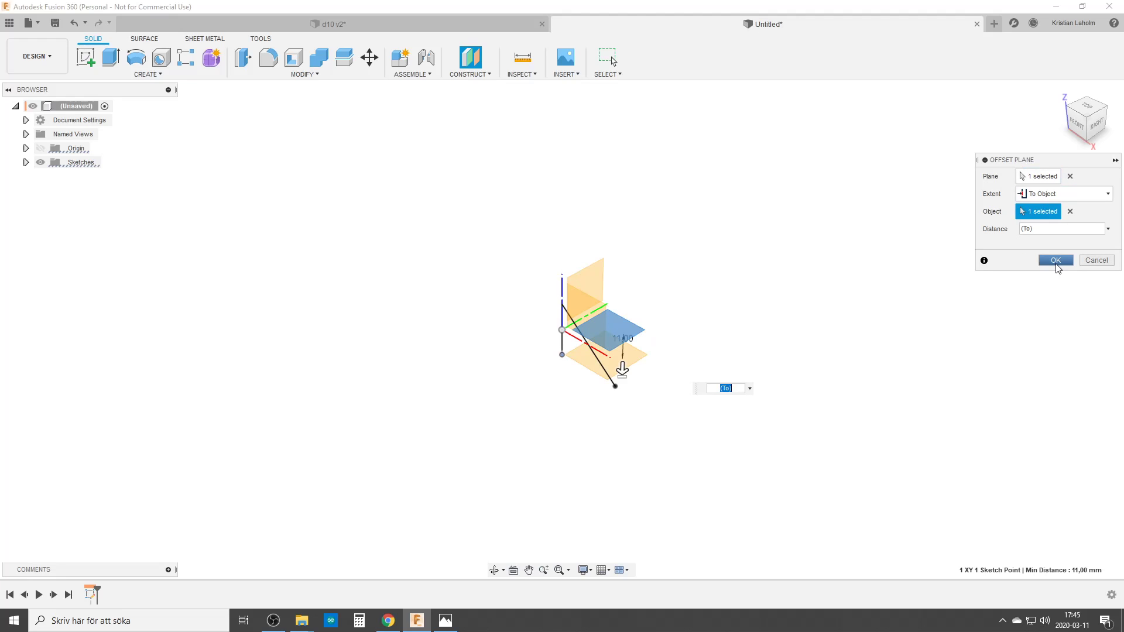
{"action": "left_click", "coordinate": [1055, 261]}
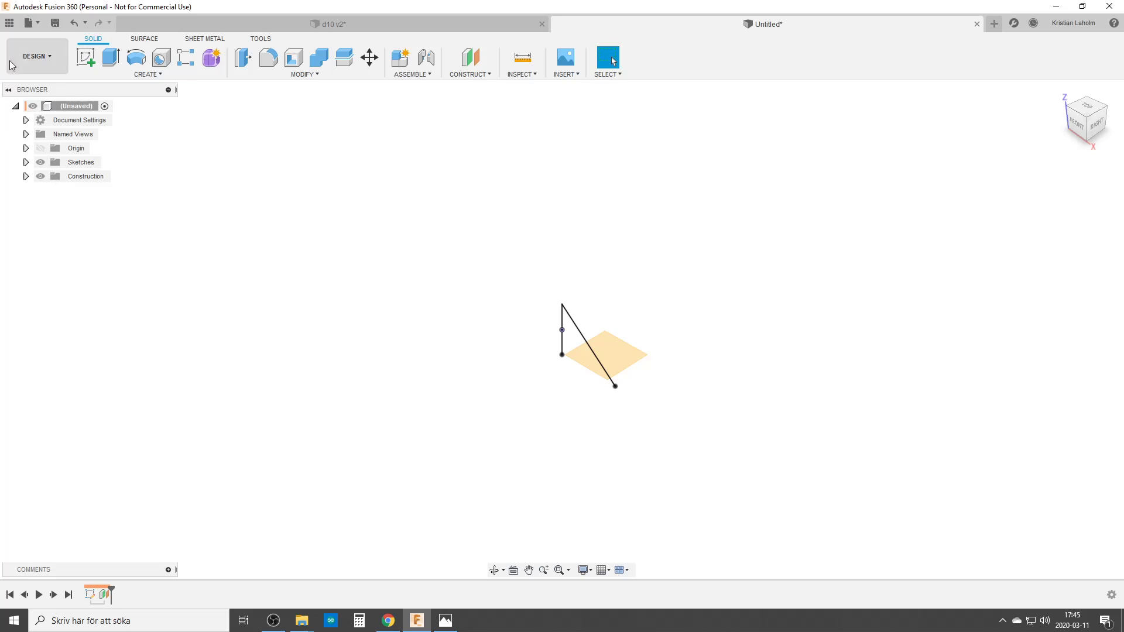
{"action": "left_click", "coordinate": [85, 57]}
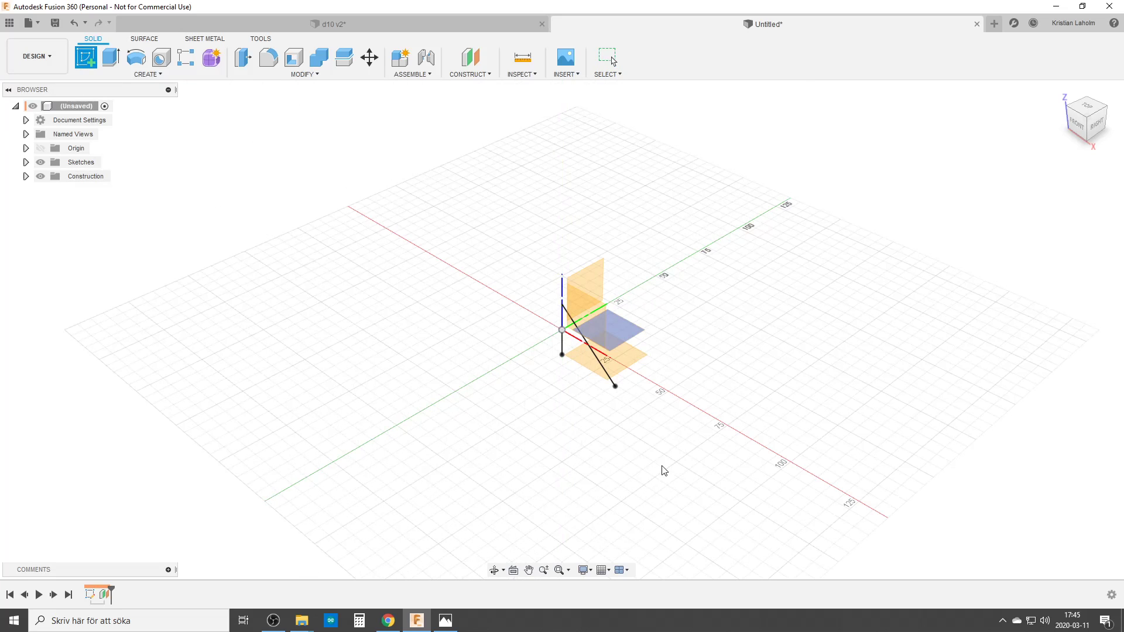
Step: On the offset plane, draw a 5-sided circumscribed polygon centred on the vertical line's end
{"action": "left_click", "coordinate": [629, 374]}
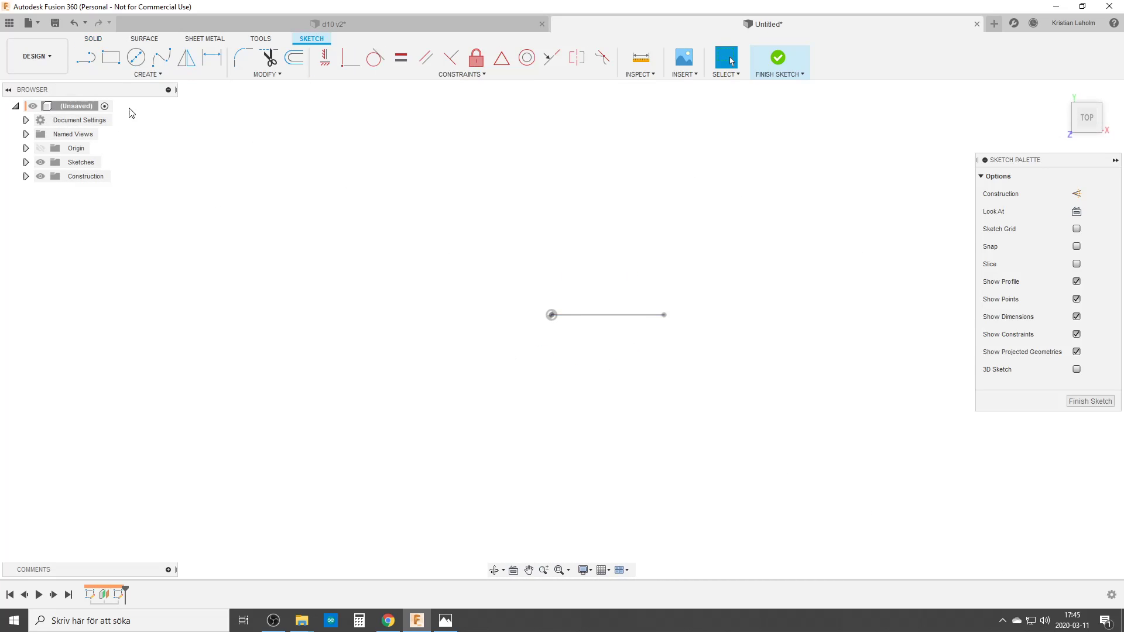
{"action": "scroll", "coordinate": [349, 251], "scroll_direction": "up", "scroll_amount": 3}
{"action": "scroll", "coordinate": [675, 369], "scroll_direction": "down", "scroll_amount": 2}
{"action": "middle_click_drag", "start_coordinate": [675, 369], "coordinate": [484, 306]}
{"action": "scroll", "coordinate": [526, 314], "scroll_direction": "up", "scroll_amount": 2}
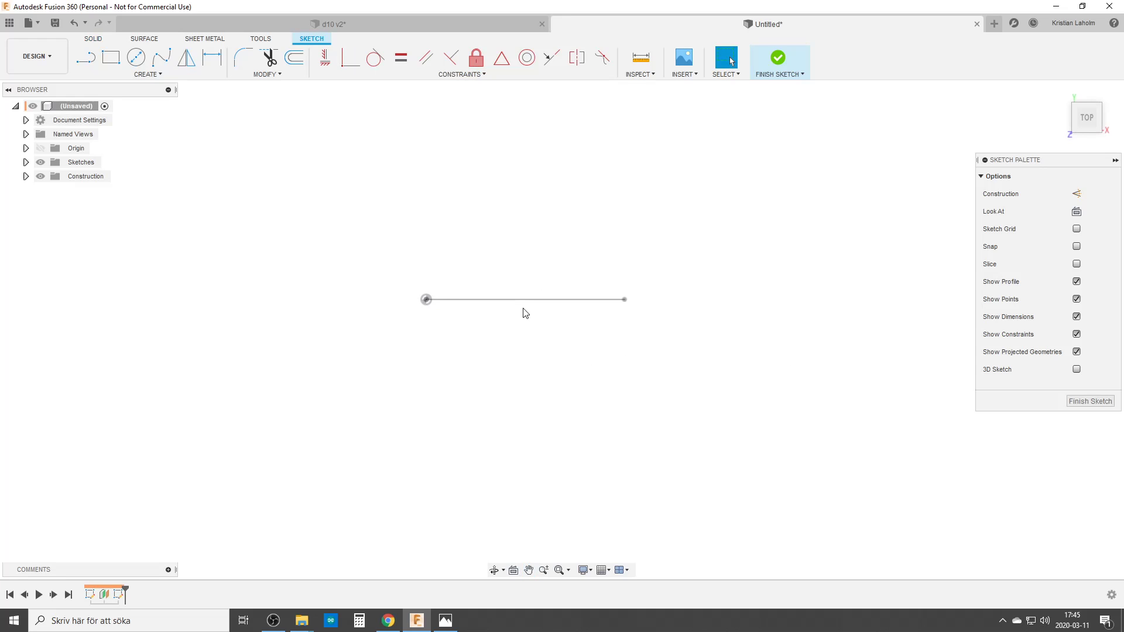
{"action": "left_click", "coordinate": [146, 74]}
{"action": "mouse_move", "coordinate": [130, 147]}
{"action": "left_click", "coordinate": [233, 143]}
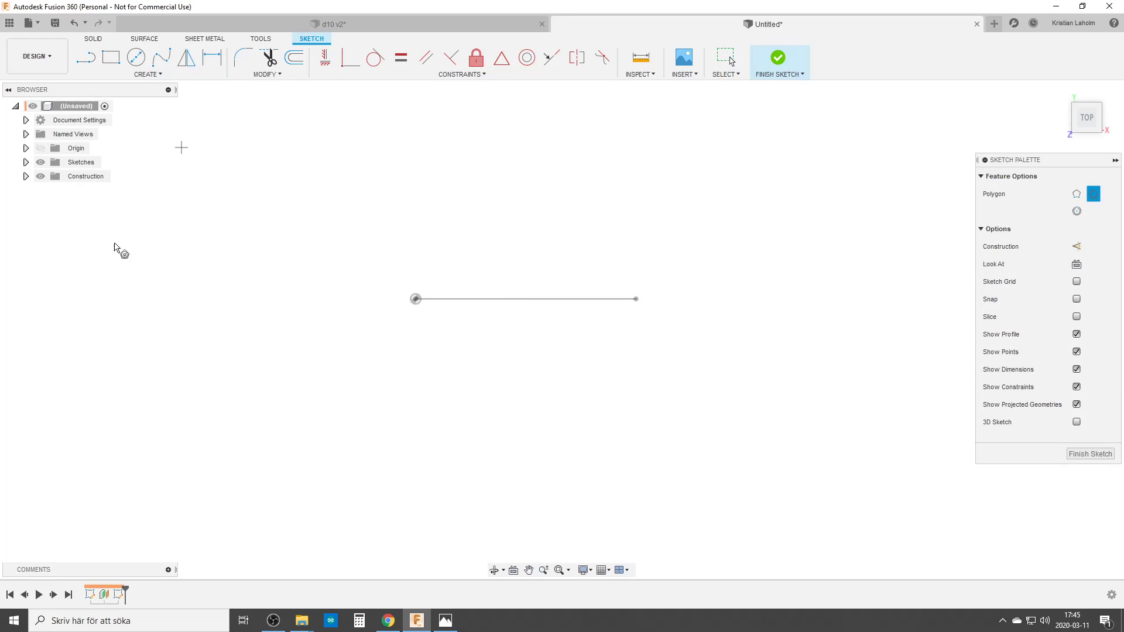
{"action": "left_click", "coordinate": [415, 299]}
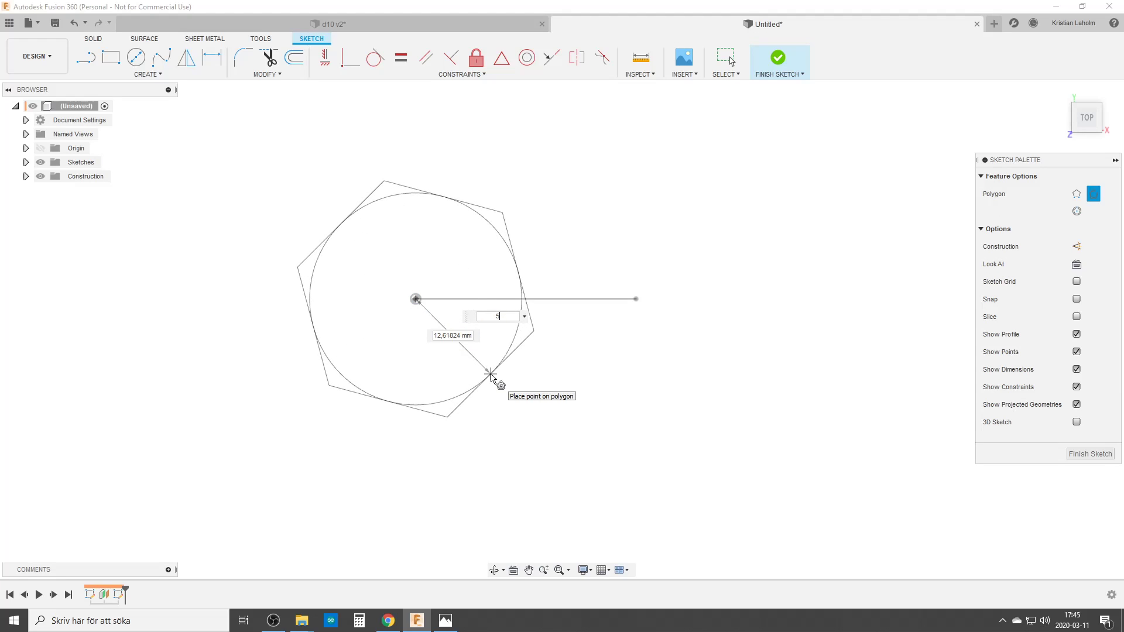
{"action": "type", "text": "5"}
{"action": "left_click", "coordinate": [490, 376]}
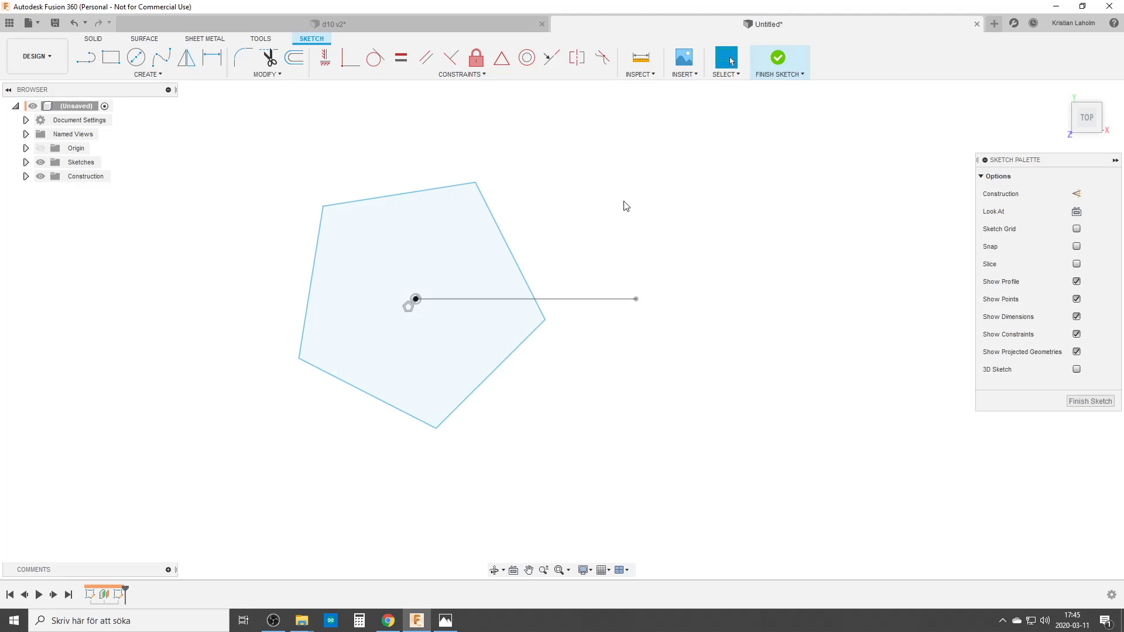
Step: Make a pentagon corner coincident with the diagonal line's end and finish the sketch
{"action": "left_click", "coordinate": [350, 57]}
{"action": "left_click", "coordinate": [547, 321]}
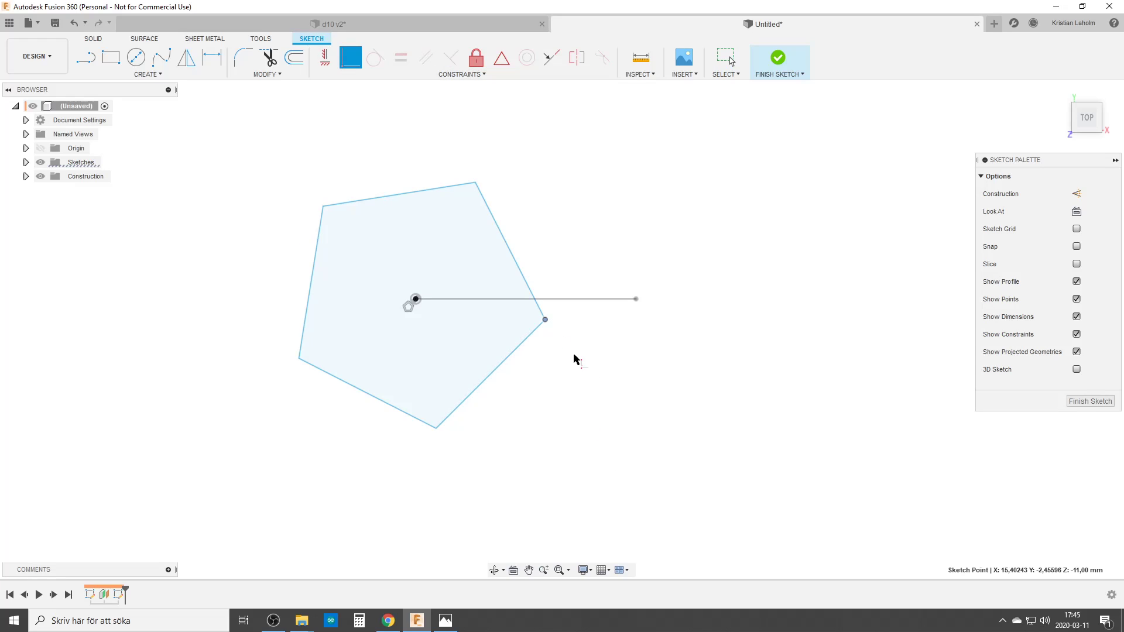
{"action": "left_click", "coordinate": [636, 299]}
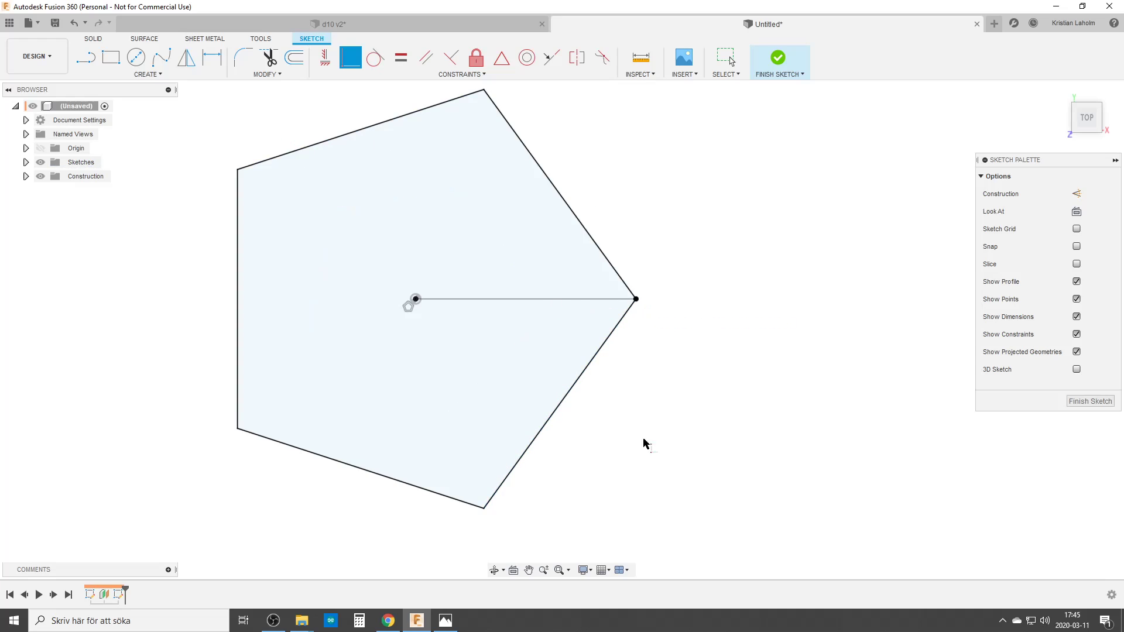
{"action": "left_click", "coordinate": [26, 163]}
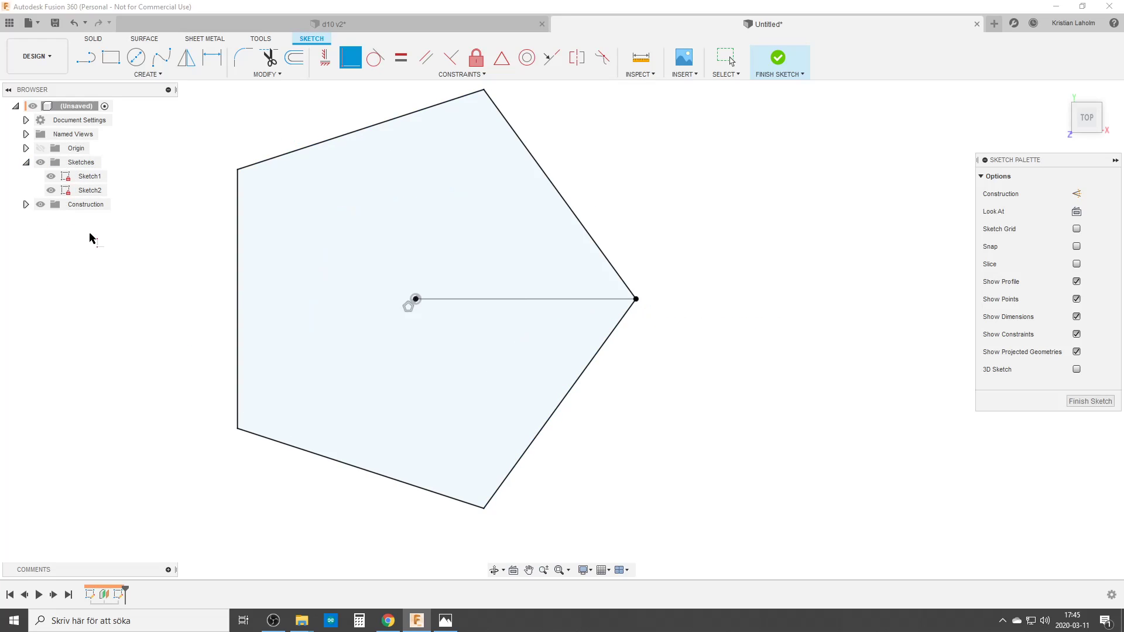
{"action": "left_click", "coordinate": [1110, 409]}
{"action": "mouse_move", "coordinate": [633, 459]}
{"action": "middle_mouse_down", "text": "shift"}
{"action": "mouse_move", "coordinate": [693, 432]}
{"action": "mouse_move", "coordinate": [680, 455]}
{"action": "middle_mouse_up", "text": "shift"}
{"action": "key", "text": "Escape"}
{"action": "scroll", "coordinate": [603, 415], "scroll_direction": "up", "scroll_amount": 2}
Step: Loft the pentagon profile to the apex point into a pyramid body and hide the sketches
{"action": "type", "text": "s"}
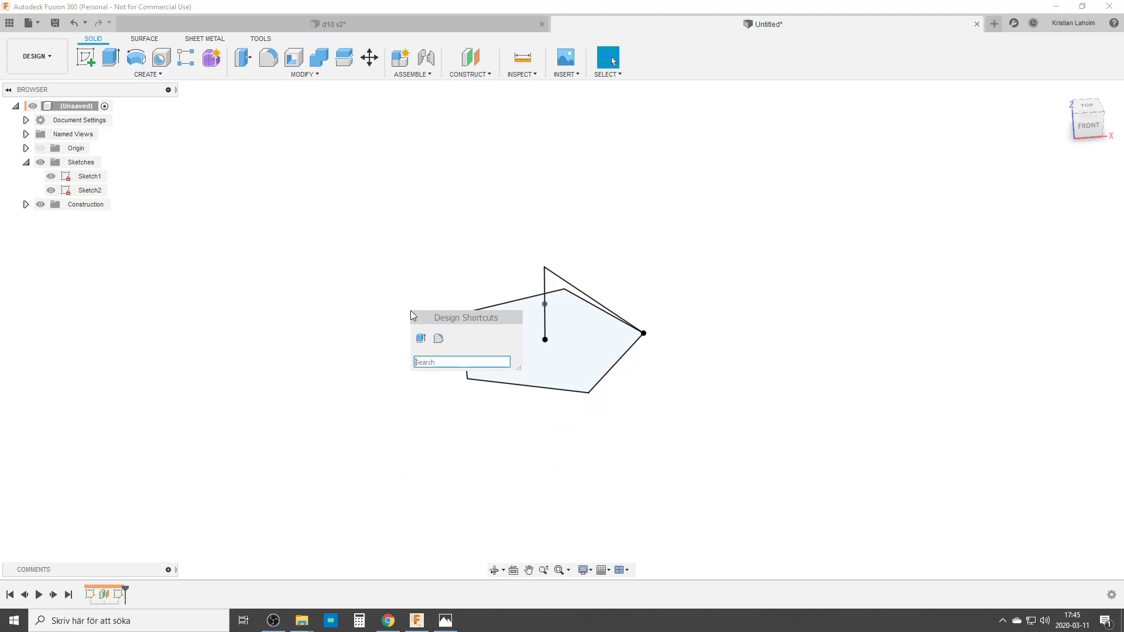
{"action": "type", "text": "loft"}
{"action": "left_click", "coordinate": [456, 391]}
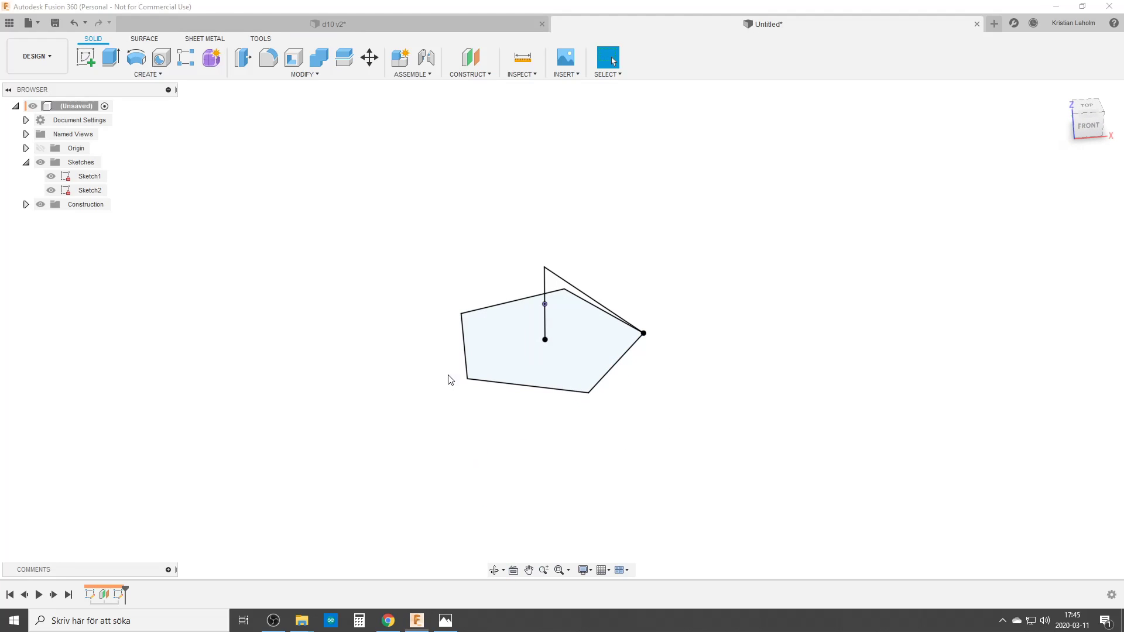
{"action": "left_click", "coordinate": [548, 271]}
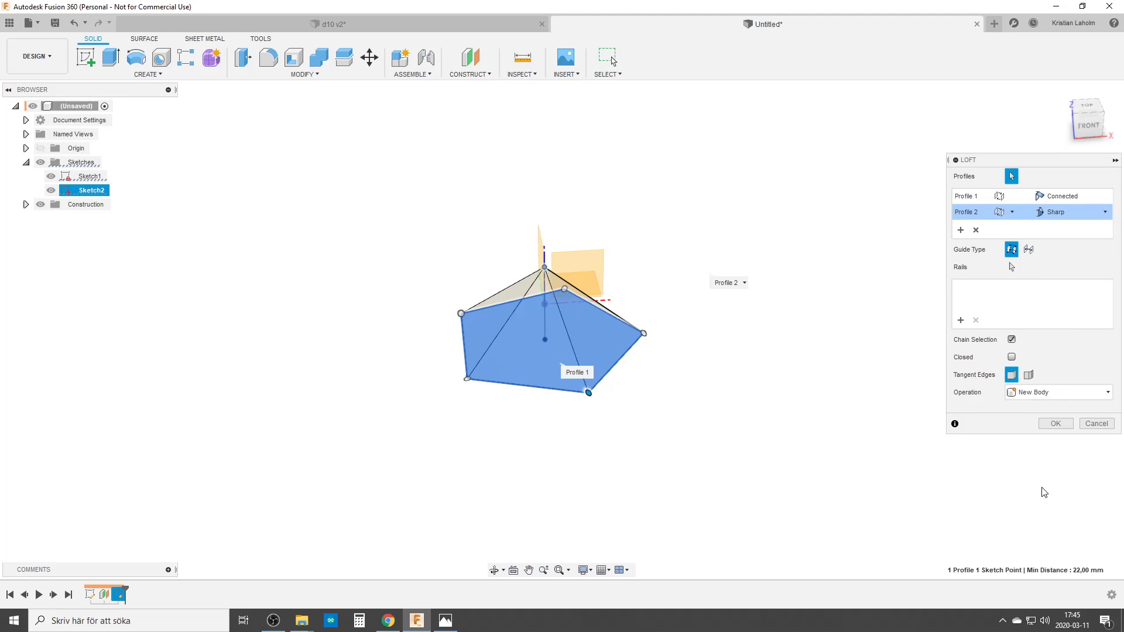
{"action": "left_click", "coordinate": [1055, 423]}
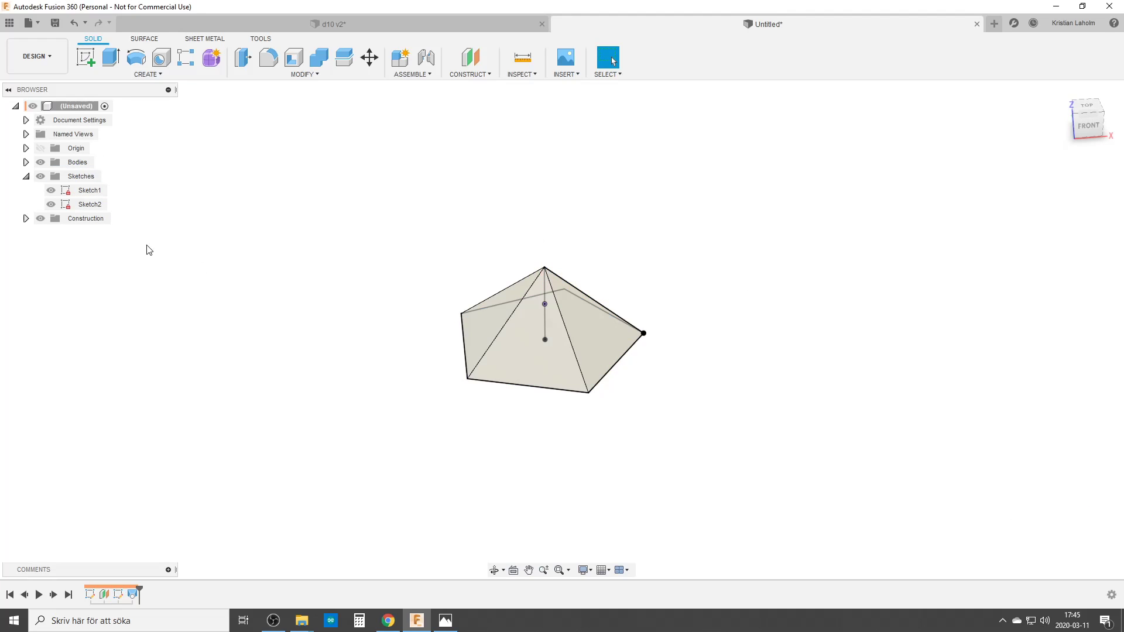
{"action": "left_click", "coordinate": [40, 176]}
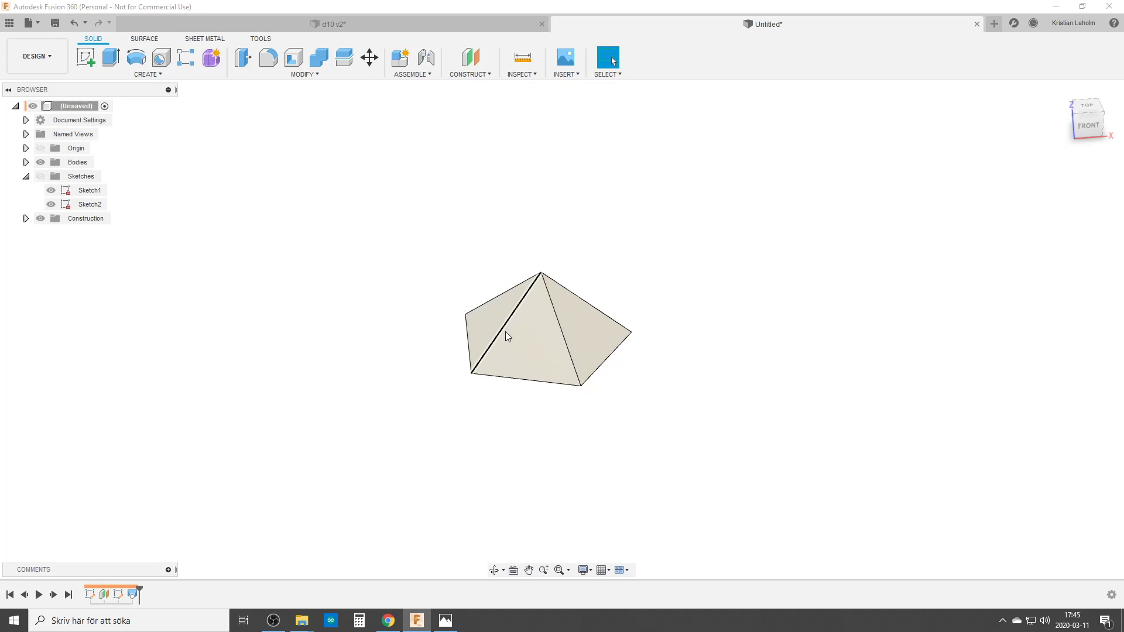
{"action": "scroll", "coordinate": [515, 341], "scroll_direction": "up", "scroll_amount": 2}
{"action": "mouse_move", "coordinate": [517, 342]}
{"action": "middle_mouse_down", "text": "shift"}
{"action": "mouse_move", "coordinate": [546, 286]}
{"action": "mouse_move", "coordinate": [546, 324]}
{"action": "mouse_move", "coordinate": [518, 328]}
{"action": "middle_mouse_up", "text": "shift"}
Step: Circular-pattern the pyramid body around its axis with a quantity of 2
{"action": "type", "text": "sc"}
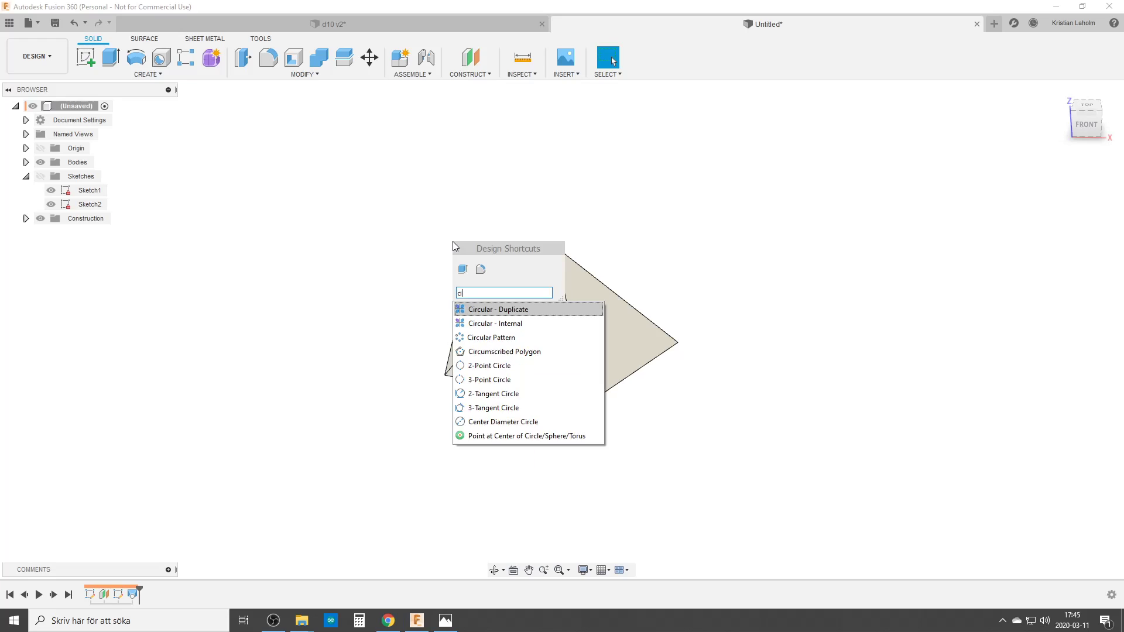
{"action": "left_click", "coordinate": [503, 338]}
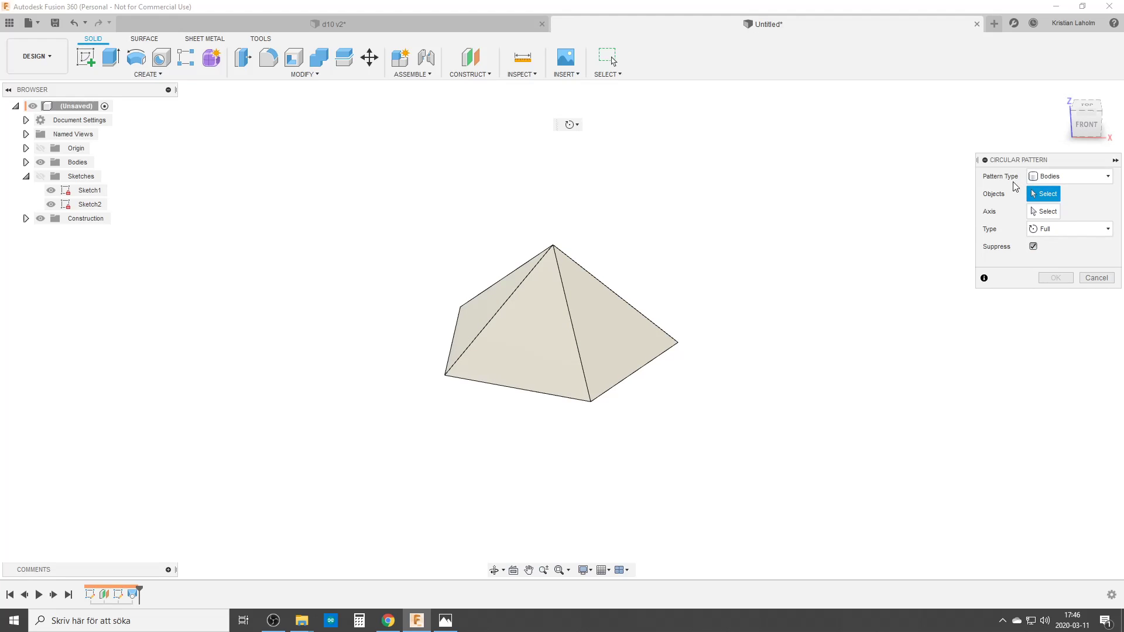
{"action": "left_click", "coordinate": [535, 326]}
{"action": "left_click", "coordinate": [1043, 212]}
{"action": "middle_click_drag", "start_coordinate": [602, 336], "coordinate": [541, 335], "text": "shift"}
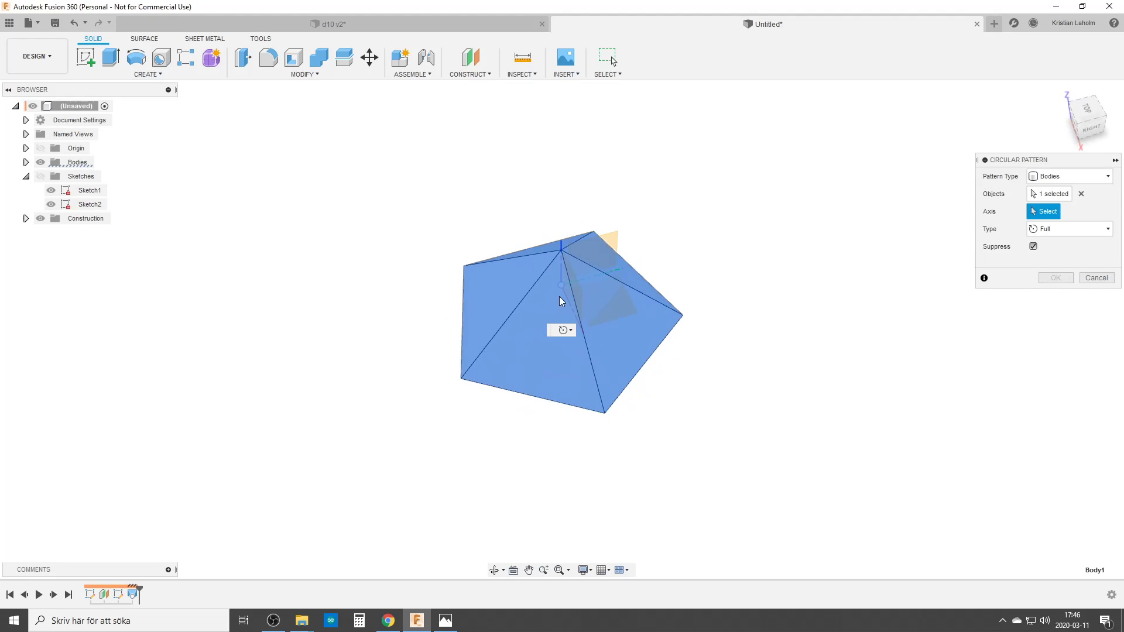
{"action": "middle_click_drag", "start_coordinate": [606, 379], "coordinate": [515, 344], "text": "shift"}
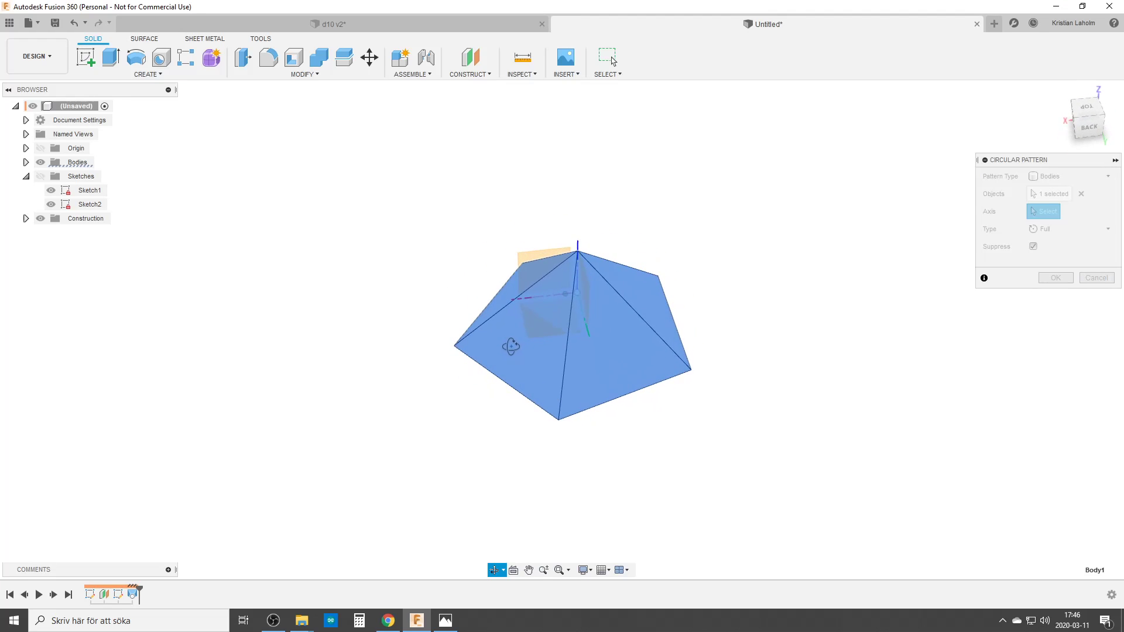
{"action": "left_click", "coordinate": [589, 334]}
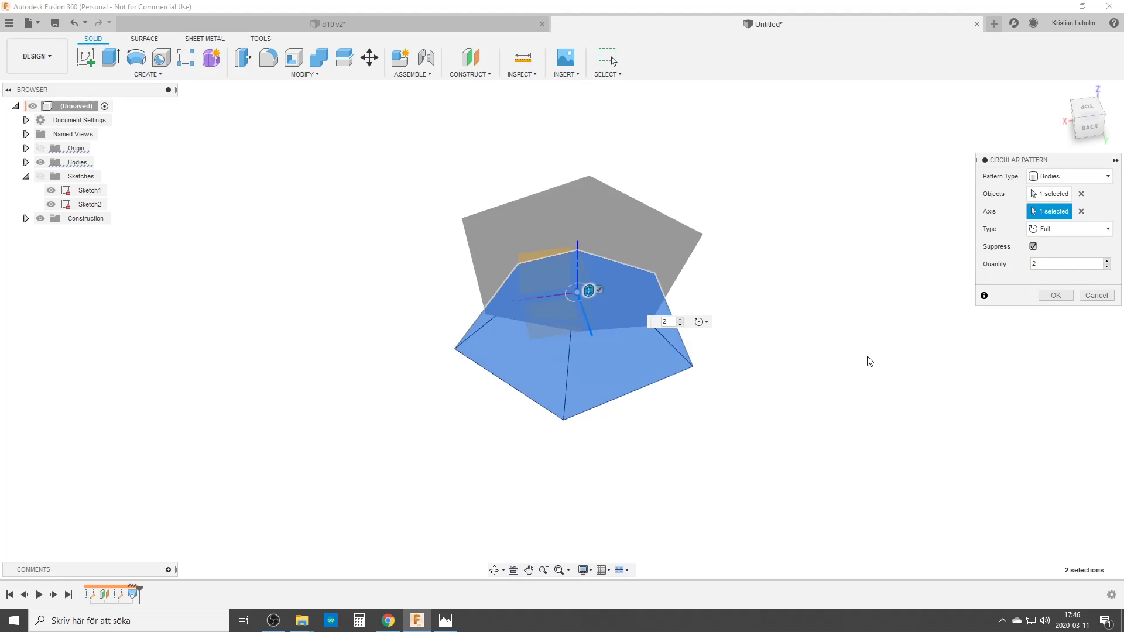
{"action": "key", "text": "Return"}
Step: Combine the two opposed pyramids with the Intersect operation into one die-shaped solid
{"action": "middle_click_drag", "start_coordinate": [732, 390], "coordinate": [625, 381], "text": "shift"}
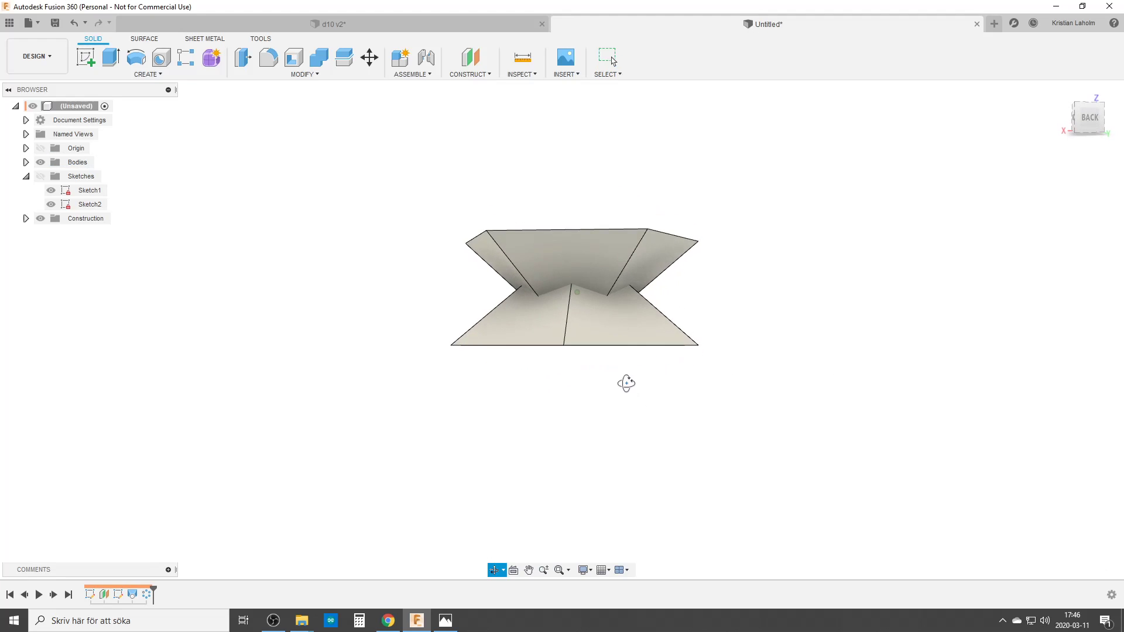
{"action": "left_click", "coordinate": [319, 56]}
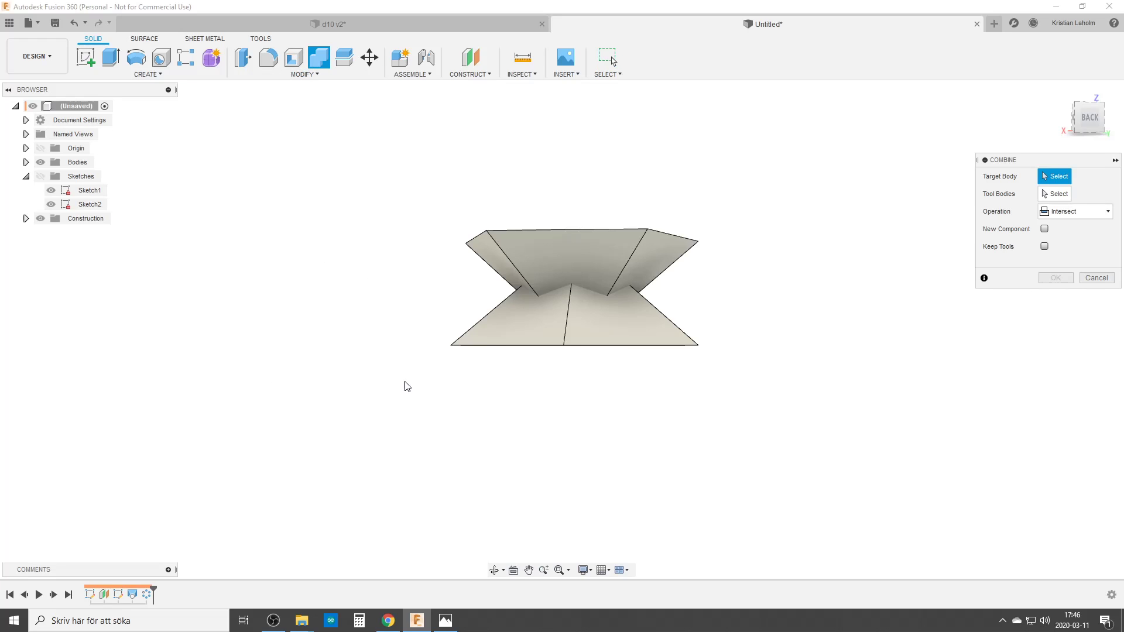
{"action": "left_click", "coordinate": [466, 342]}
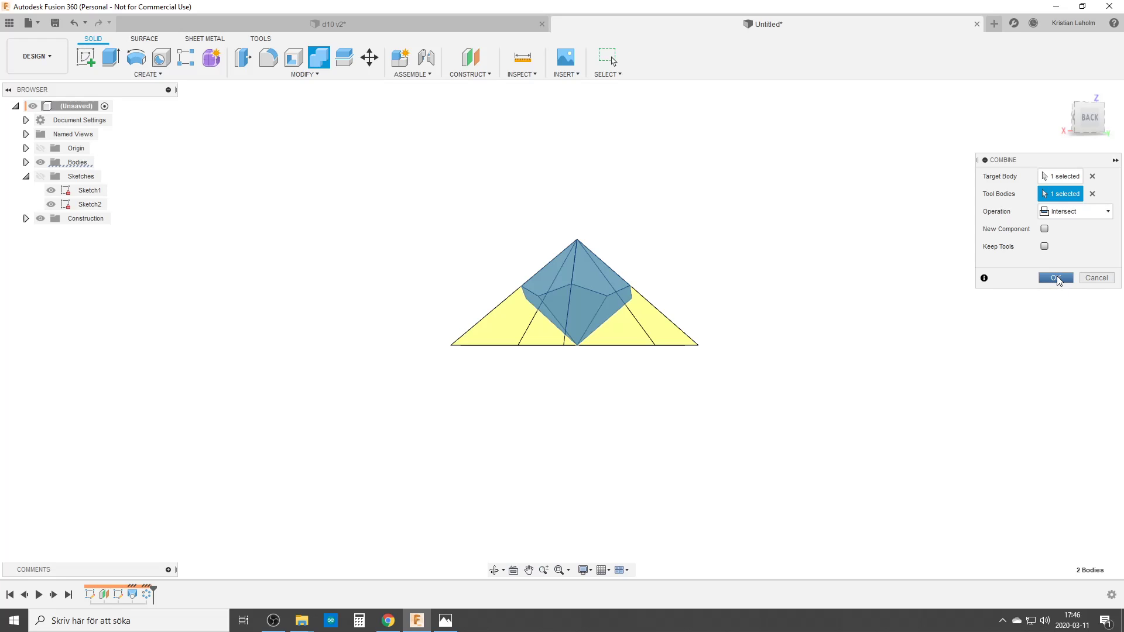
{"action": "left_click", "coordinate": [1056, 277]}
{"action": "scroll", "coordinate": [702, 336], "scroll_direction": "up", "scroll_amount": 5}
{"action": "middle_click_drag", "start_coordinate": [592, 326], "coordinate": [565, 358], "text": "shift"}
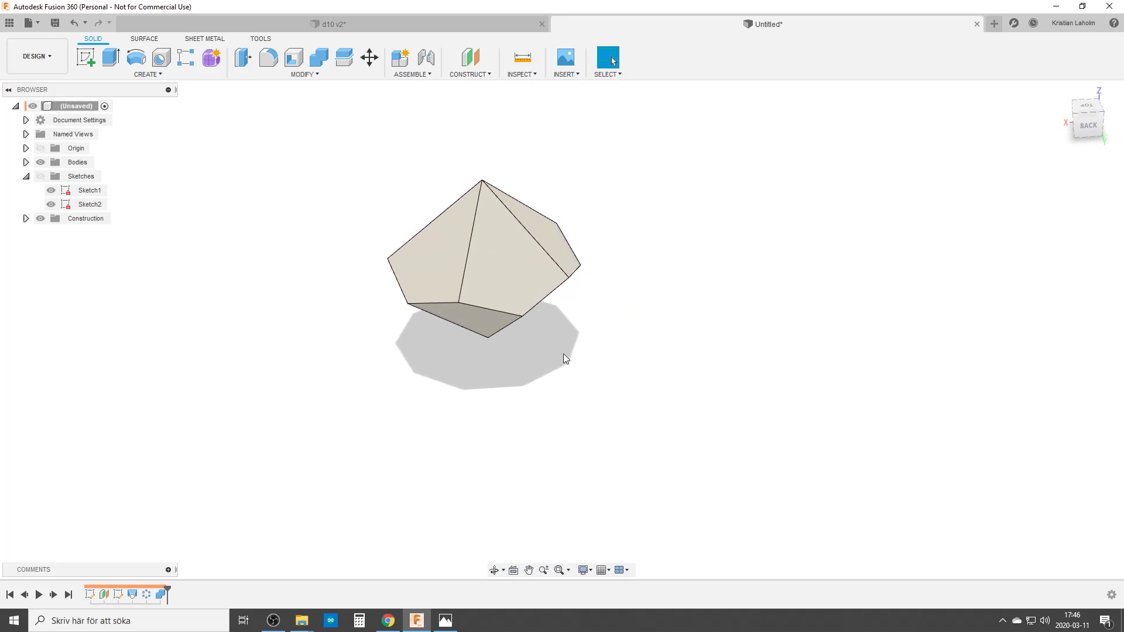
{"action": "left_click", "coordinate": [525, 62]}
{"action": "left_click", "coordinate": [483, 181]}
{"action": "middle_click_drag", "start_coordinate": [514, 321], "coordinate": [514, 373], "text": "shift"}
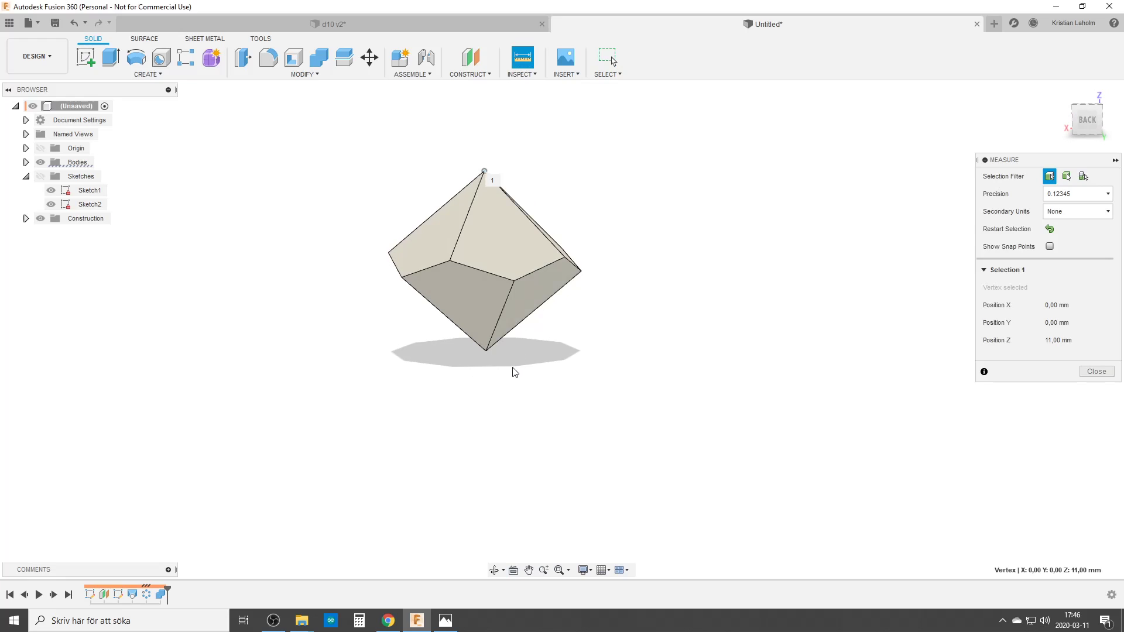
{"action": "left_click", "coordinate": [486, 351]}
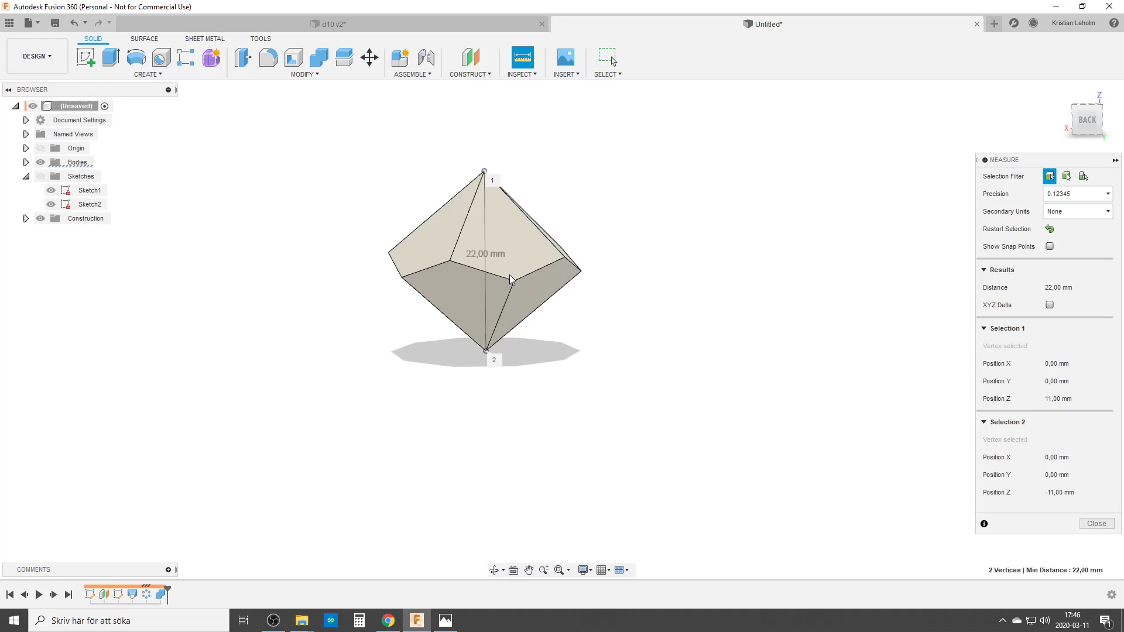
{"action": "key", "text": "Escape"}
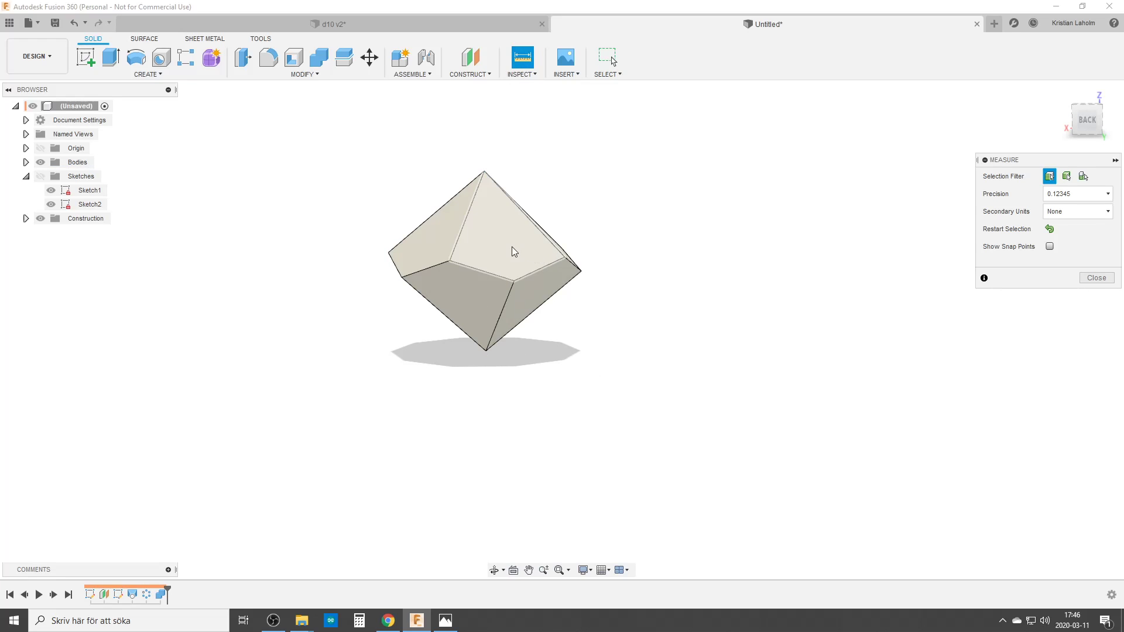
{"action": "middle_click_drag", "start_coordinate": [512, 247], "coordinate": [504, 287], "text": "shift"}
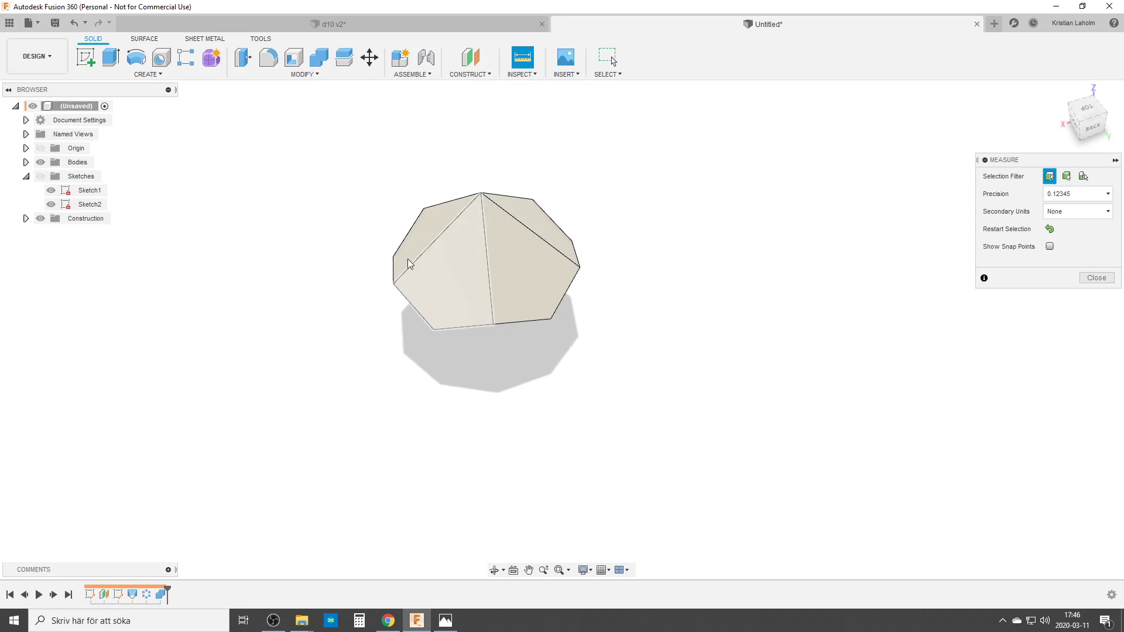
{"action": "scroll", "coordinate": [406, 253], "scroll_direction": "up", "scroll_amount": 3}
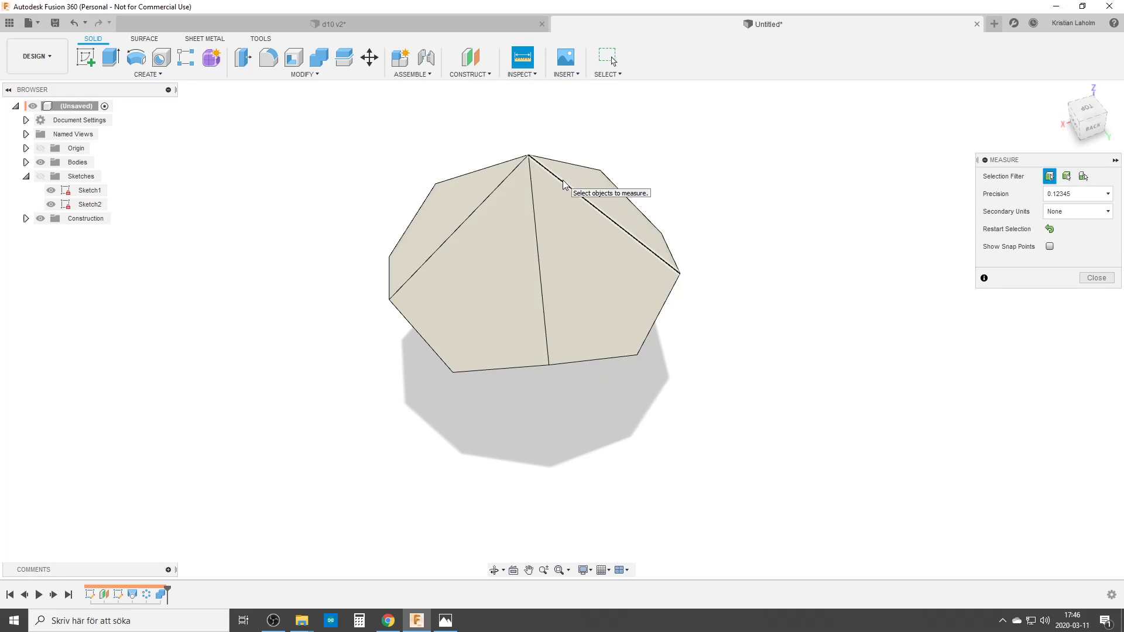
{"action": "left_click", "coordinate": [563, 182]}
{"action": "left_click", "coordinate": [455, 204]}
{"action": "middle_click_drag", "start_coordinate": [455, 209], "coordinate": [489, 250], "text": "shift"}
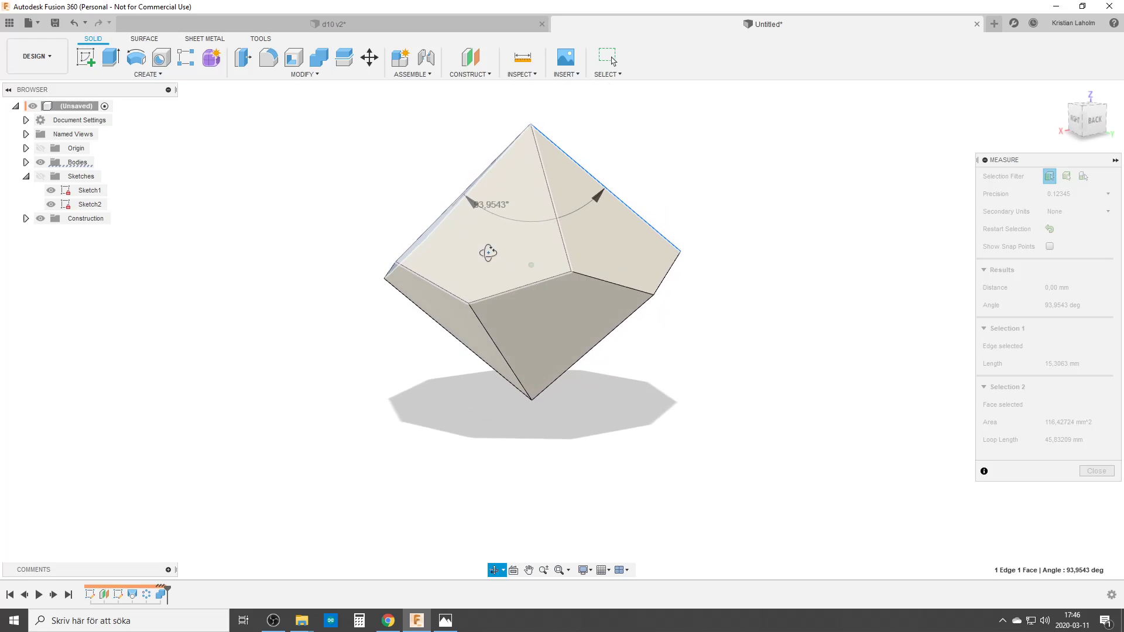
{"action": "middle_click_drag", "start_coordinate": [511, 336], "coordinate": [563, 404], "text": "shift"}
Step: Close the measurement results, set edge selection priority, and window-select all 20 d10 edges
{"action": "left_click", "coordinate": [1096, 471]}
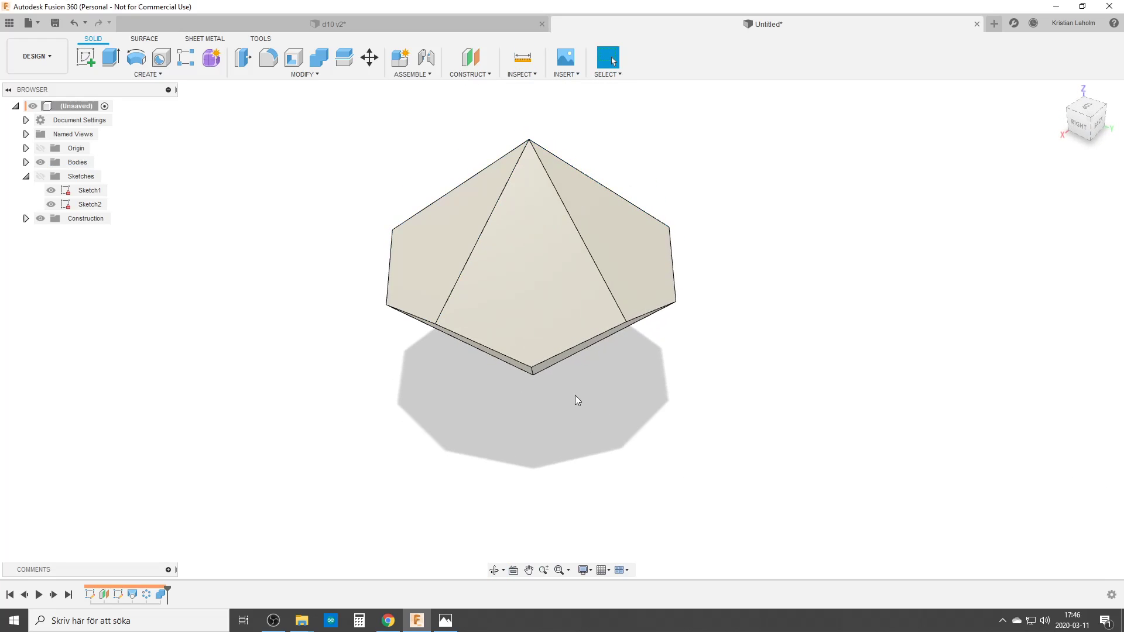
{"action": "scroll", "coordinate": [575, 395], "scroll_direction": "down", "scroll_amount": 3}
{"action": "scroll", "coordinate": [557, 283], "scroll_direction": "up", "scroll_amount": 4}
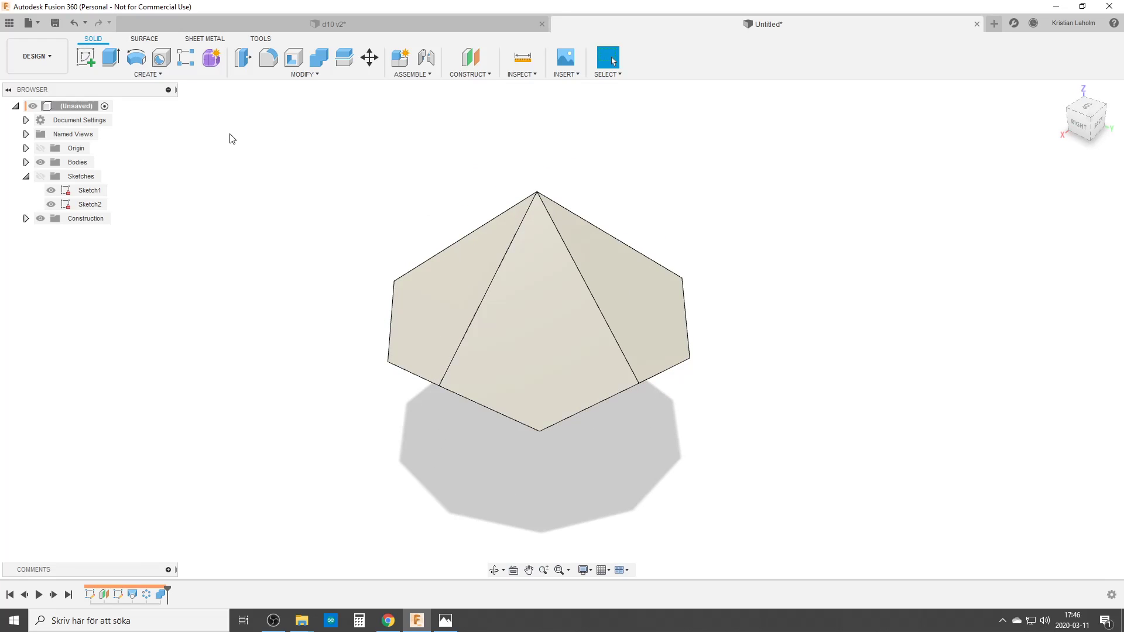
{"action": "scroll", "coordinate": [518, 199], "scroll_direction": "down", "scroll_amount": 1}
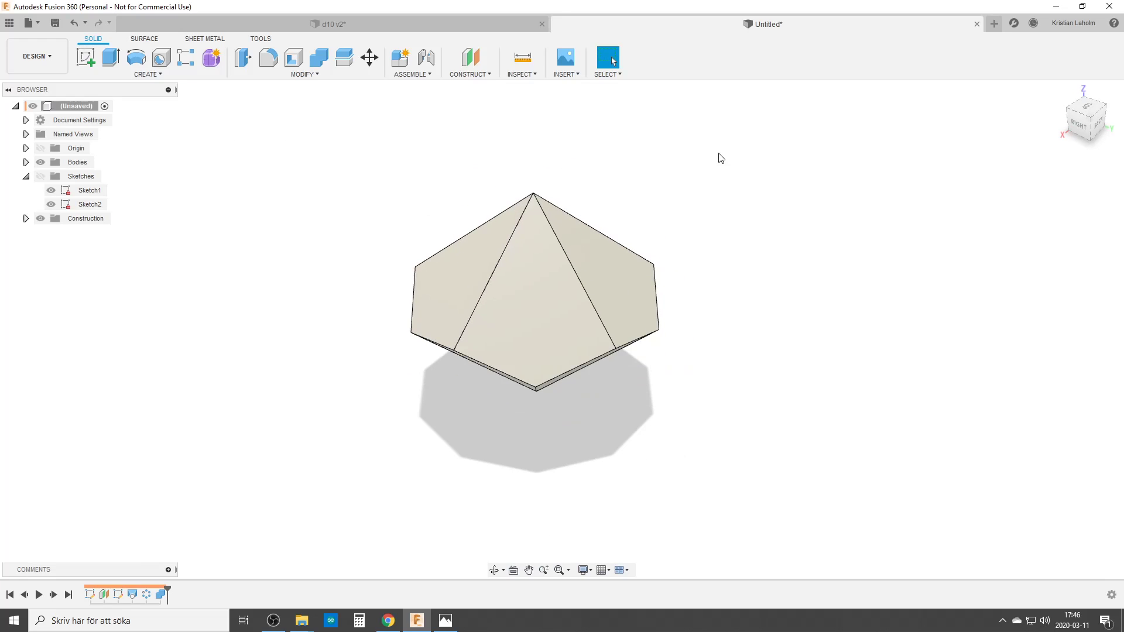
{"action": "left_click", "coordinate": [606, 76]}
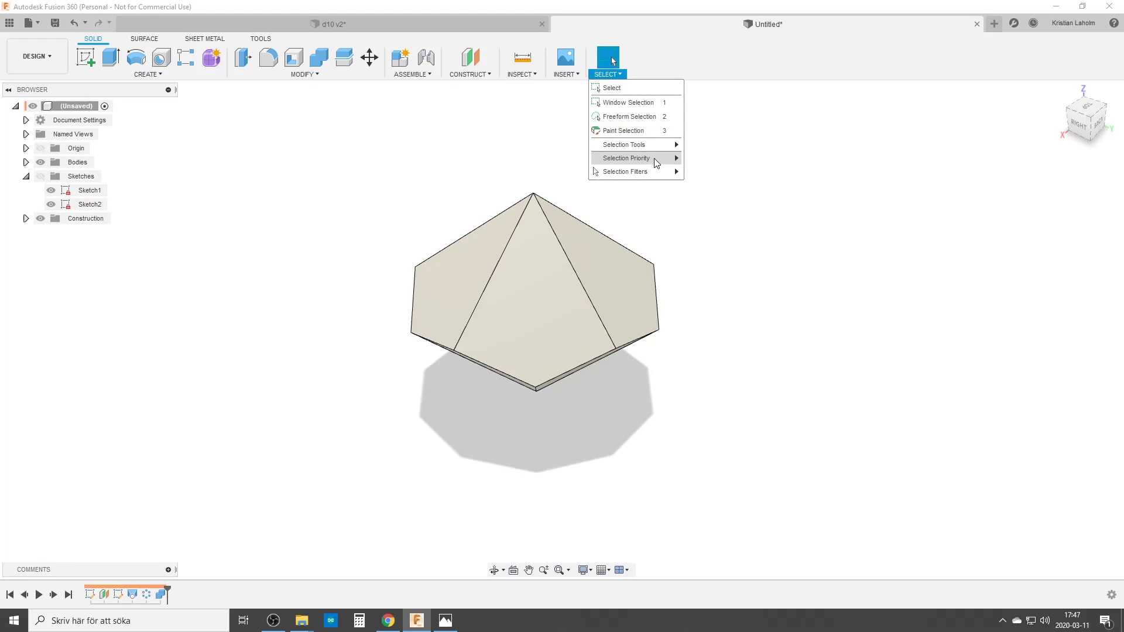
{"action": "mouse_move", "coordinate": [655, 158]}
{"action": "left_click", "coordinate": [725, 192]}
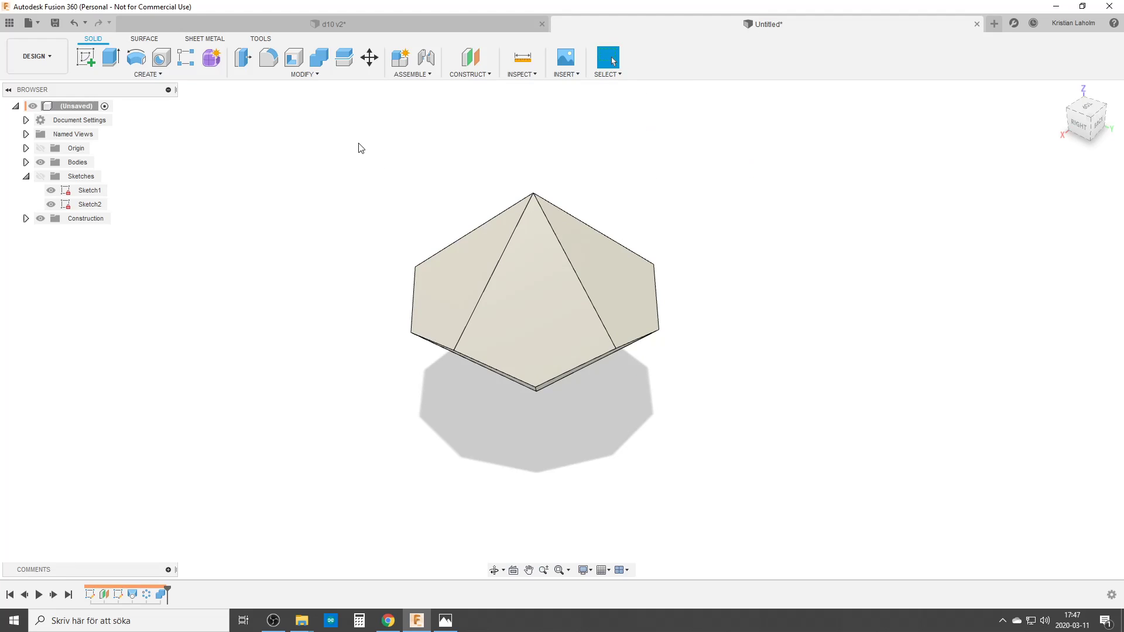
{"action": "left_click_drag", "start_coordinate": [358, 144], "coordinate": [752, 467]}
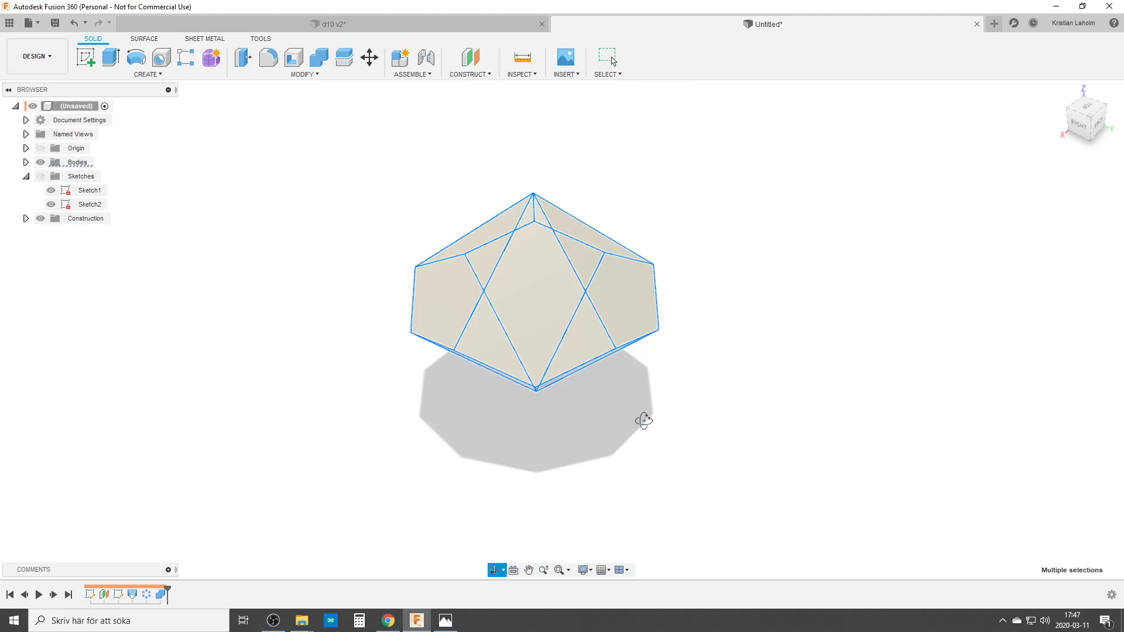
Step: Fillet the selected edges at 1 mm and orbit to inspect the rounded die
{"action": "middle_click_drag", "start_coordinate": [643, 420], "coordinate": [700, 402], "text": "shift"}
{"action": "type", "text": "f"}
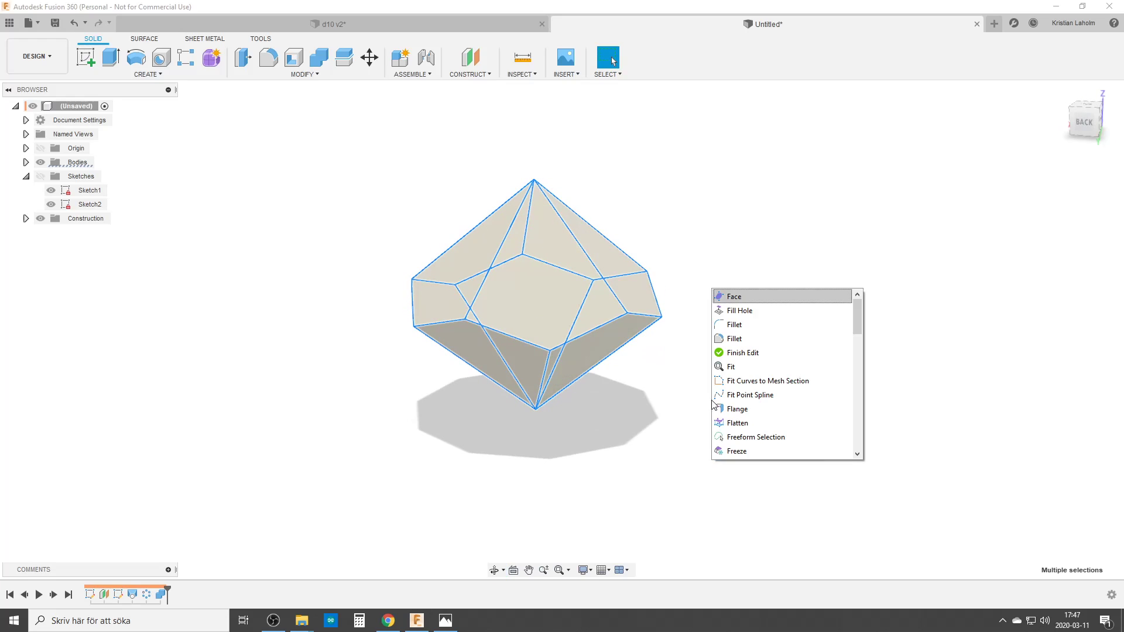
{"action": "type", "text": "illet"}
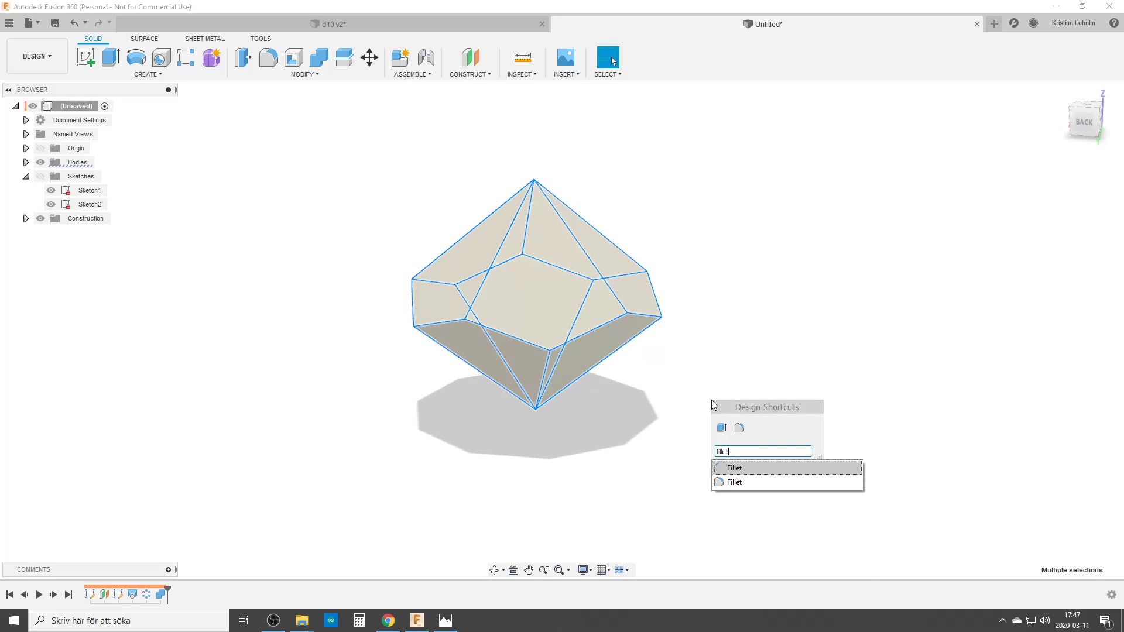
{"action": "left_click", "coordinate": [735, 481]}
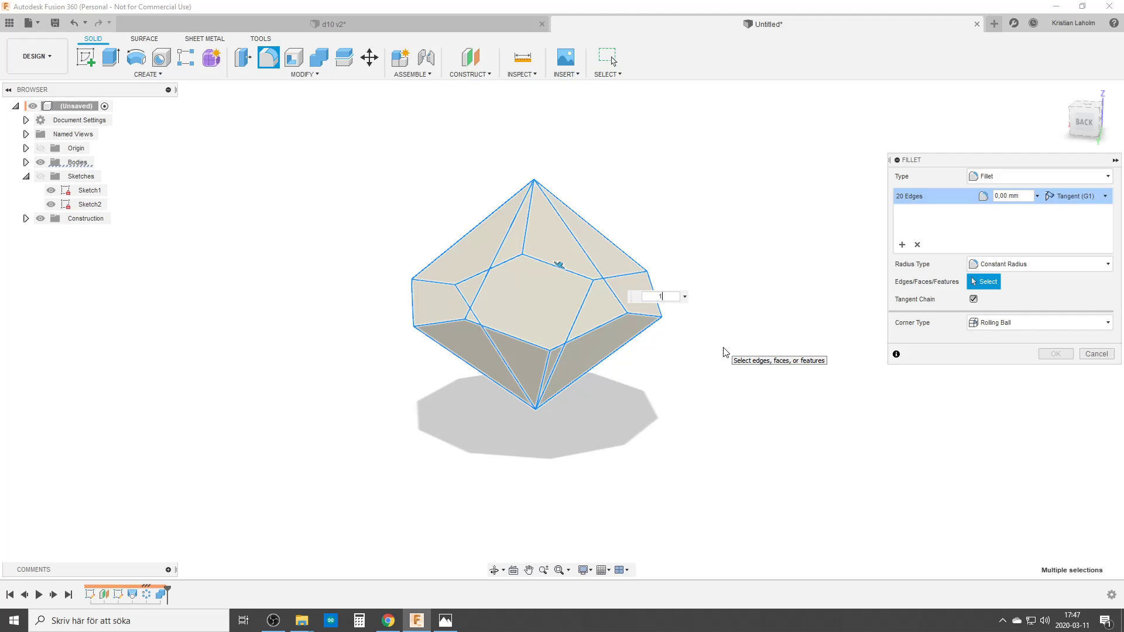
{"action": "key", "text": "Return"}
{"action": "middle_click_drag", "start_coordinate": [644, 372], "coordinate": [490, 277], "text": "shift"}
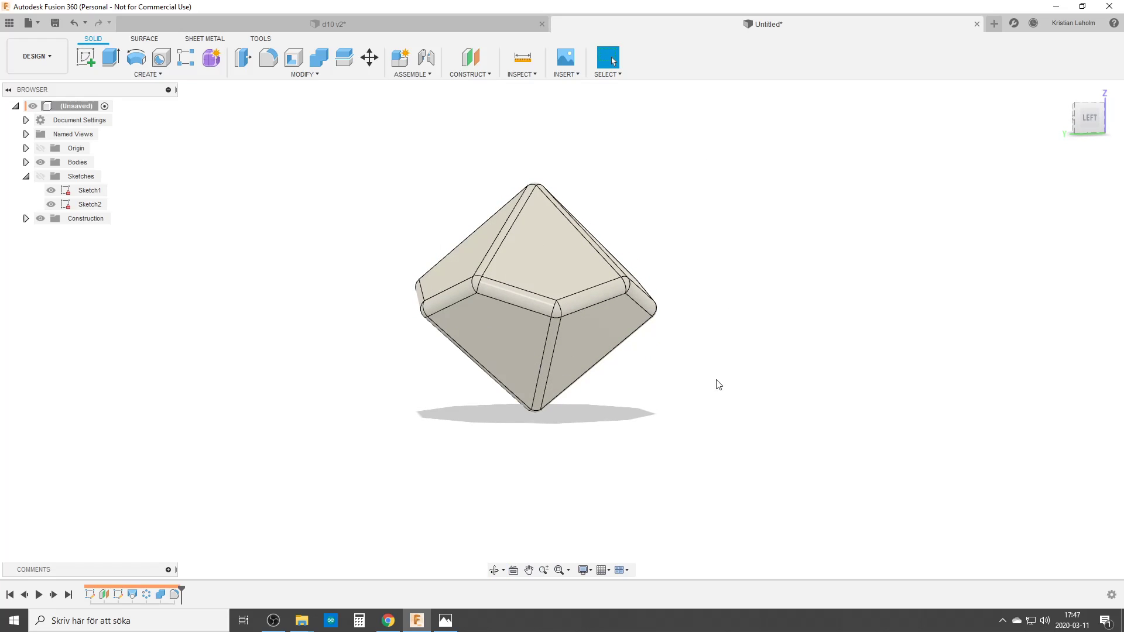
{"action": "middle_click_drag", "start_coordinate": [490, 319], "coordinate": [526, 250], "text": "shift"}
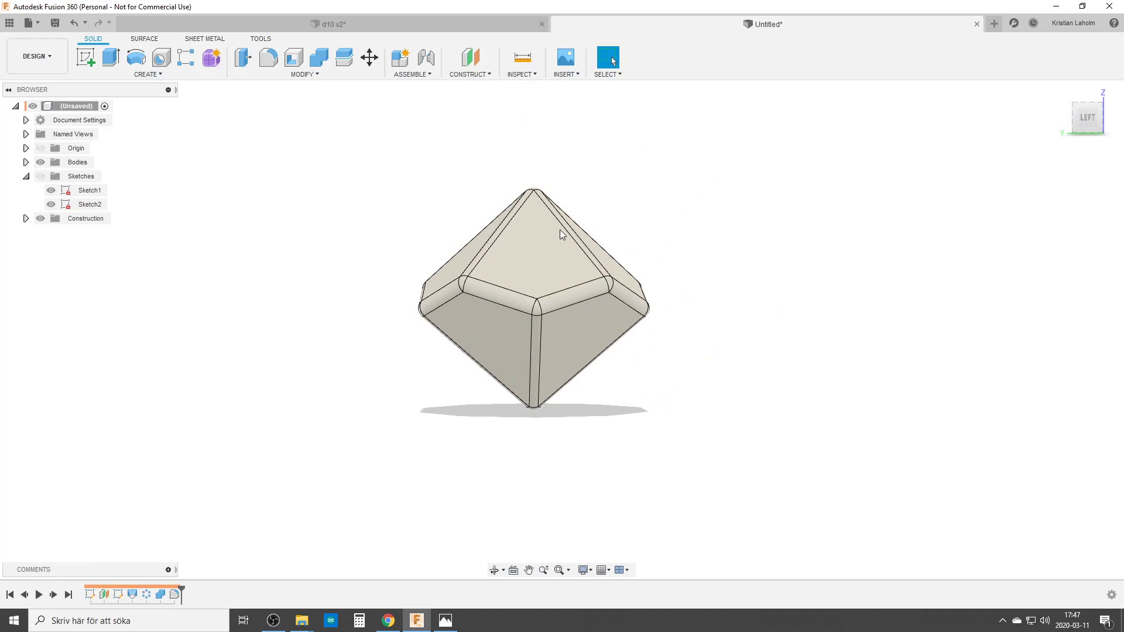